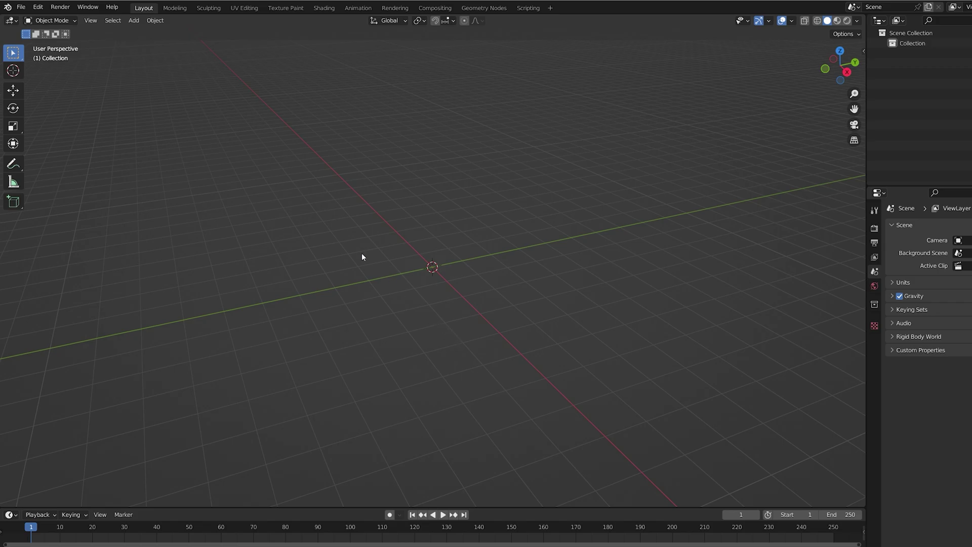
Add a thin, wide cube standing upright on the grid beside the origin as the glass panel
click(10, 202)
drag(274, 306, 721, 210)
click(708, 33)
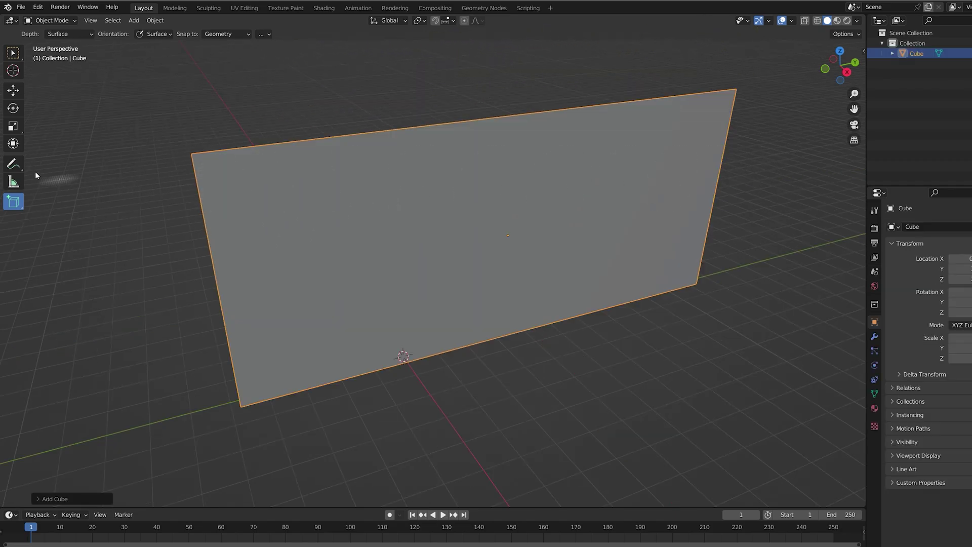
Annotate the panel's face, using Surface placement, with a dense scribble near the middle and crack lines radiating outward from it
click(13, 163)
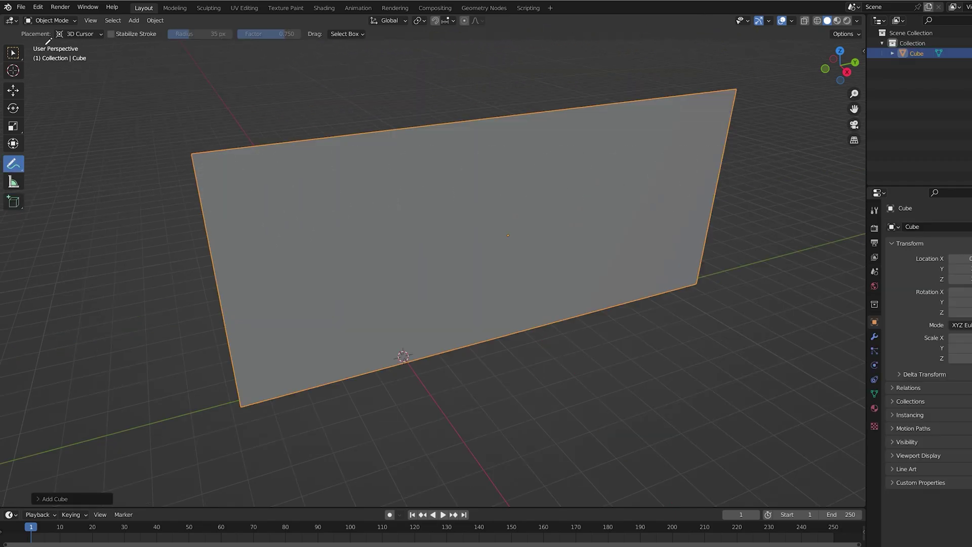
click(100, 34)
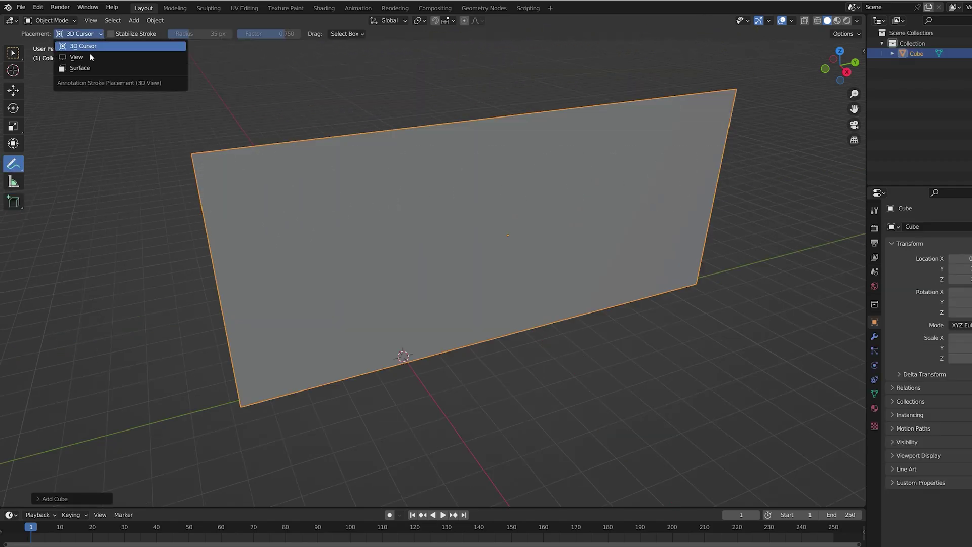
click(88, 68)
mouse_move(502, 231)
mouse_down()
mouse_move(521, 243)
mouse_move(594, 160)
mouse_up()
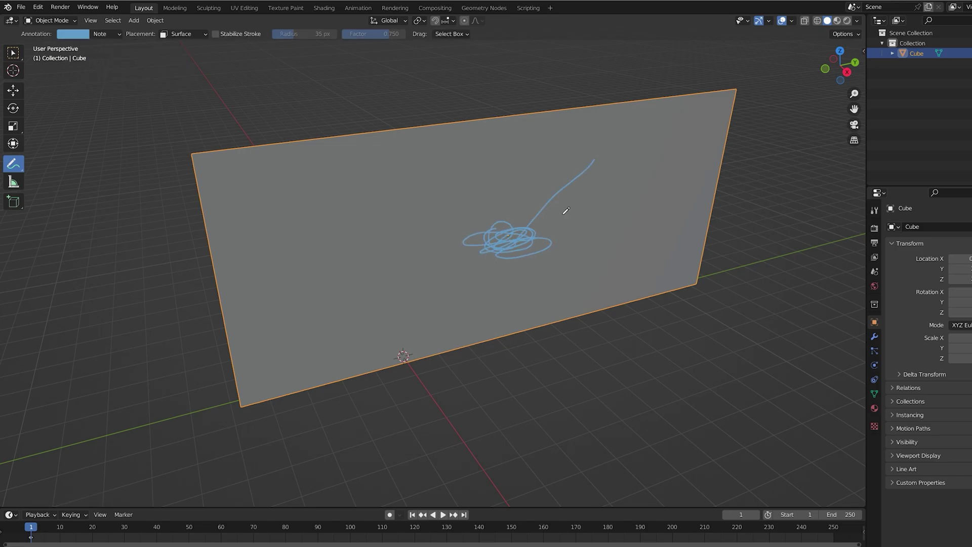
drag(536, 234, 668, 247)
drag(543, 251, 579, 299)
mouse_move(502, 259)
mouse_down()
mouse_move(471, 332)
mouse_move(359, 311)
mouse_move(317, 230)
mouse_up()
mouse_move(483, 230)
mouse_down()
mouse_move(410, 164)
mouse_move(499, 141)
mouse_up()
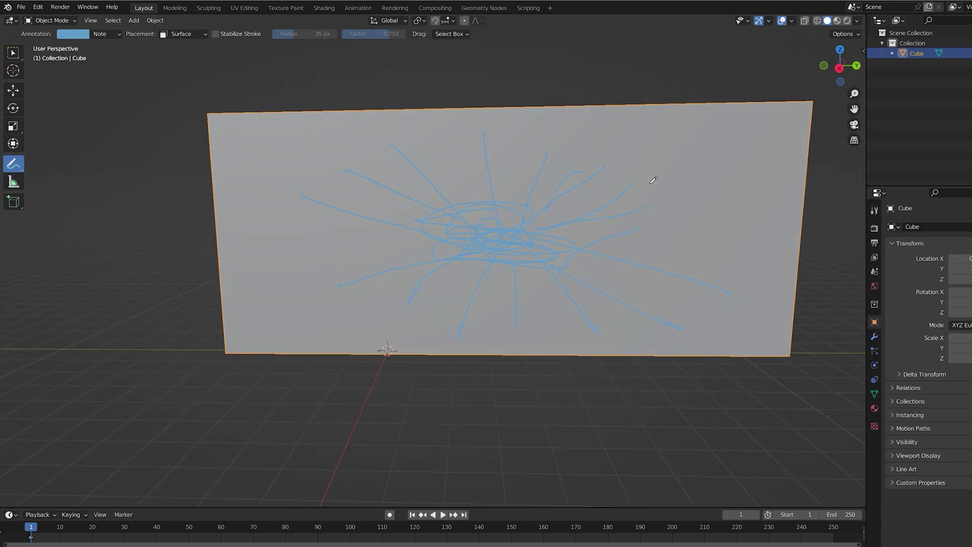
drag(652, 178, 705, 181)
click(13, 90)
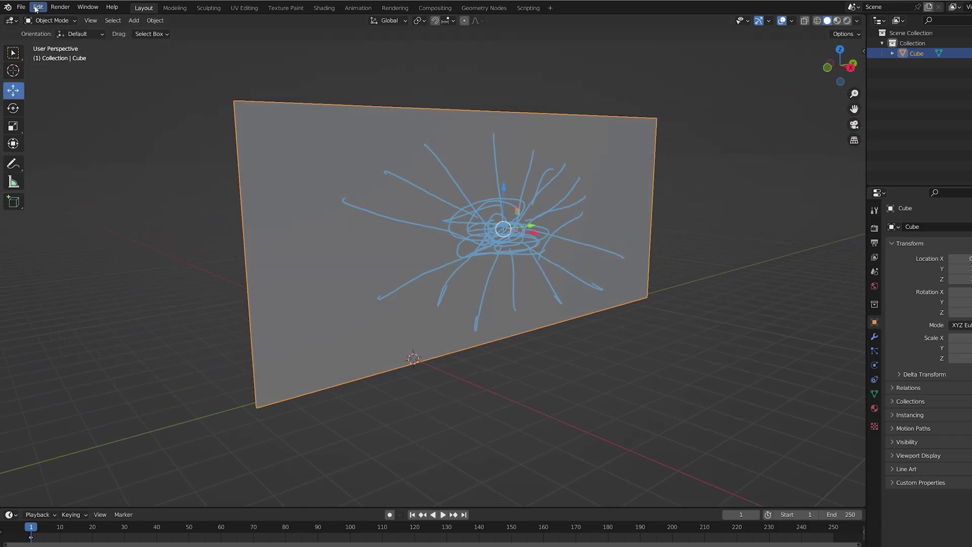
Search the add-on preferences for "cell" to check that Object: Cell Fracture is enabled
click(38, 7)
click(75, 155)
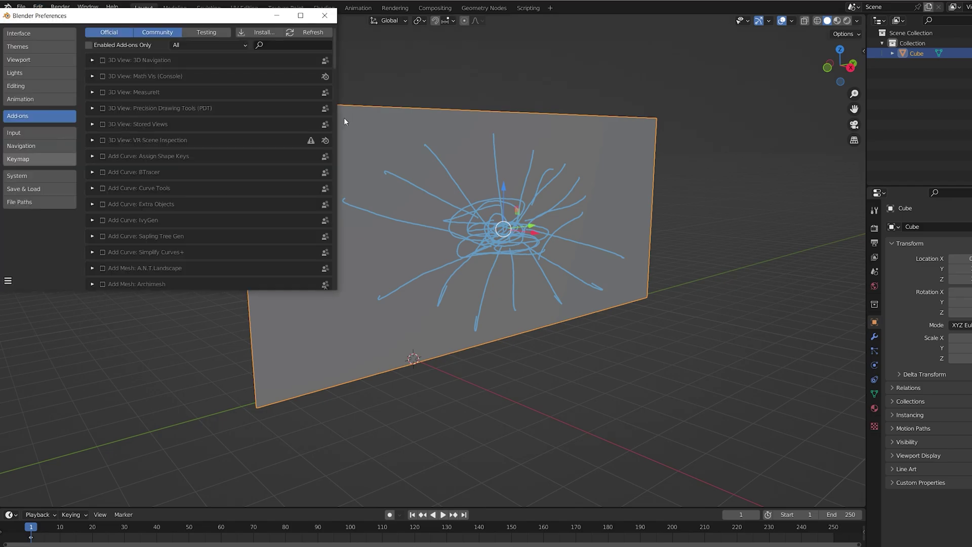
click(279, 46)
text(cell)
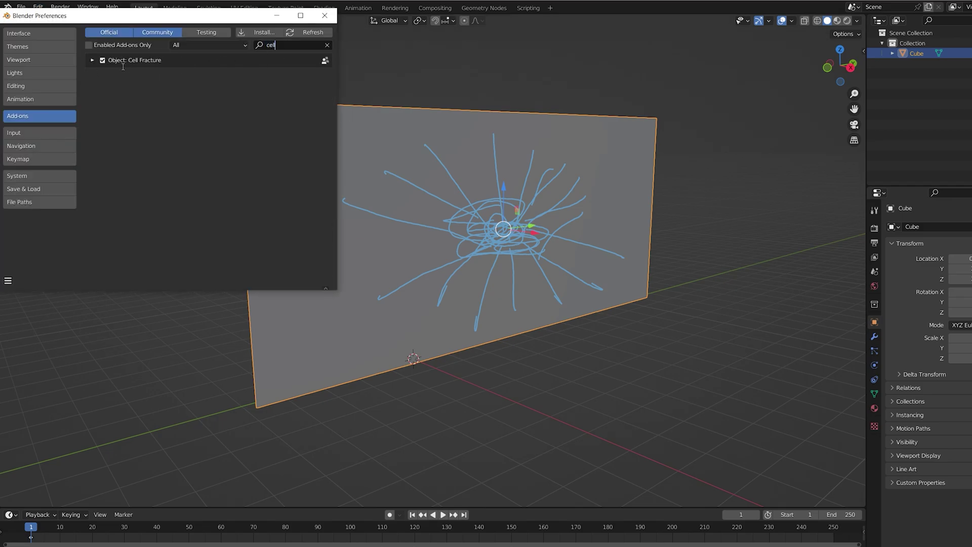
click(325, 15)
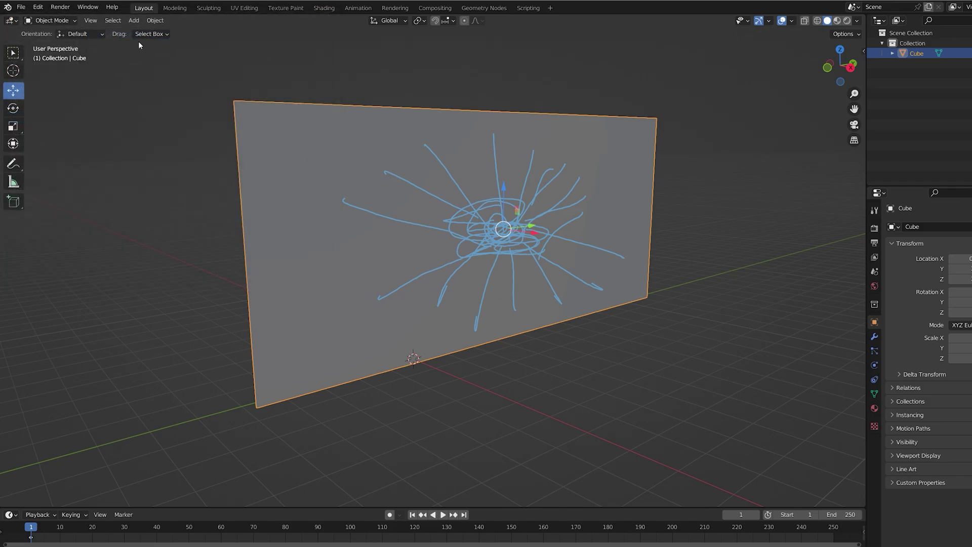
Open the Cell Fracture settings for the panel and choose Annotation Pencil as the point source
click(153, 21)
mouse_move(195, 306)
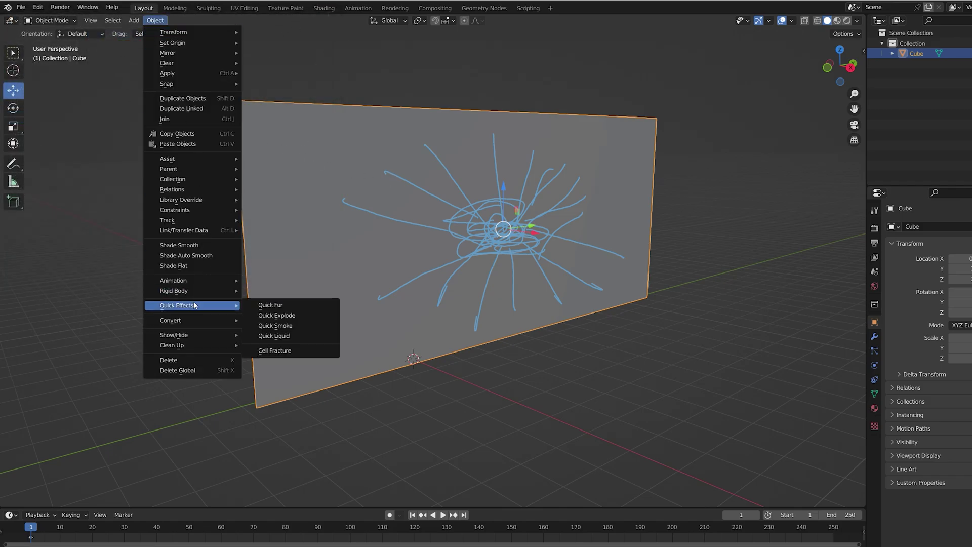
click(275, 351)
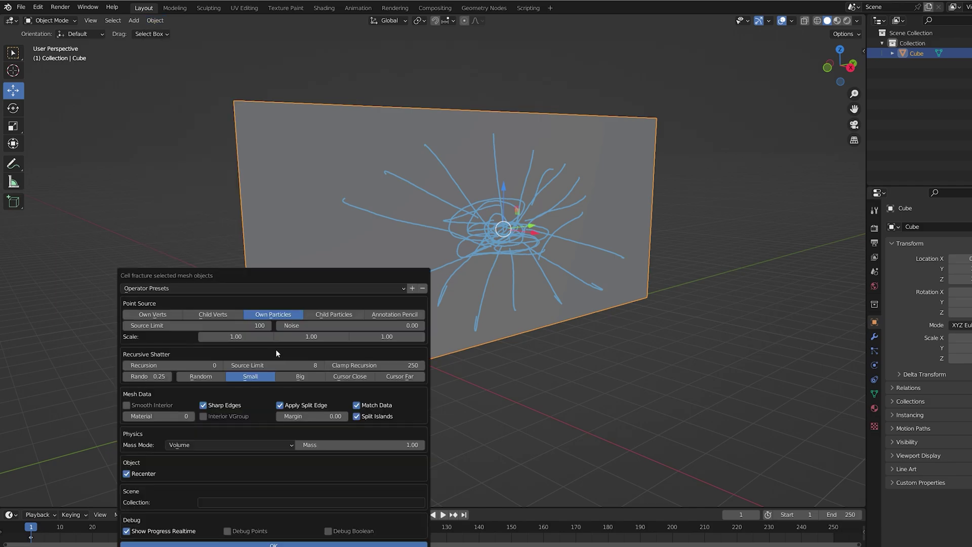
drag(233, 280, 205, 207)
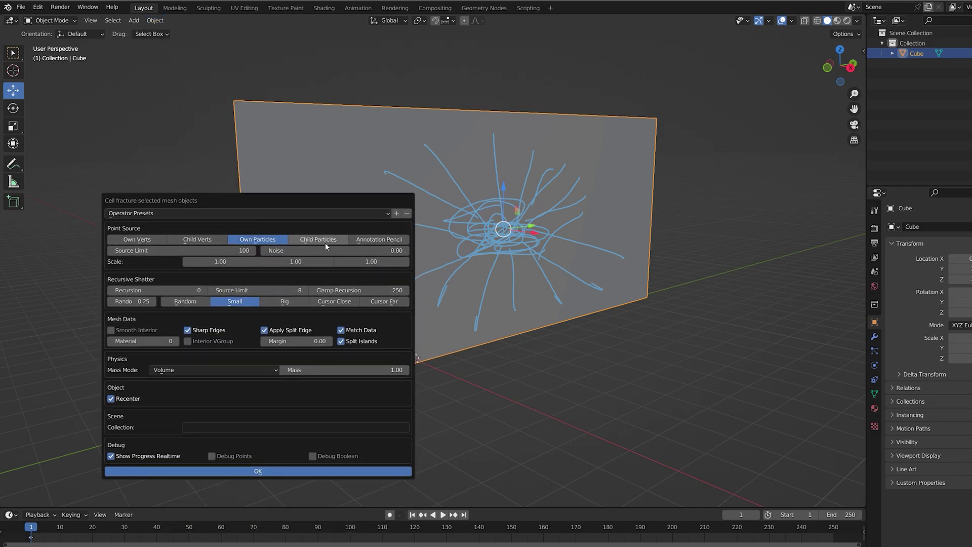
click(374, 240)
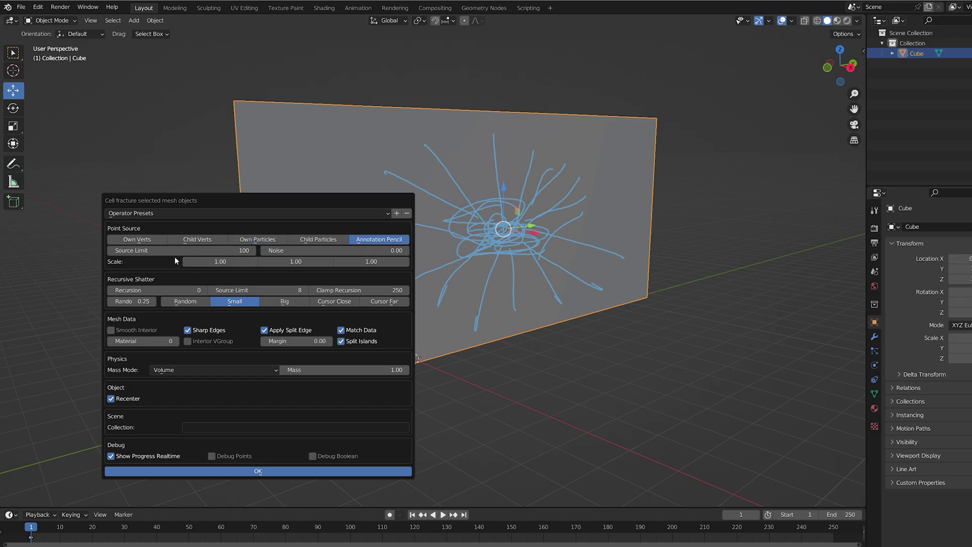
Fracture the panel with a source limit of 250, noise of 0.5 and recursion of 1
click(192, 250)
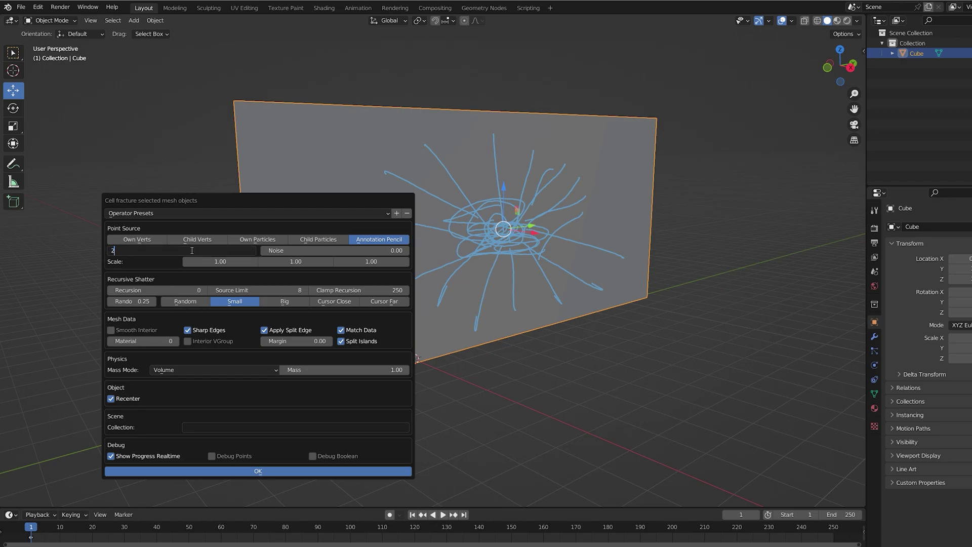
key(Return)
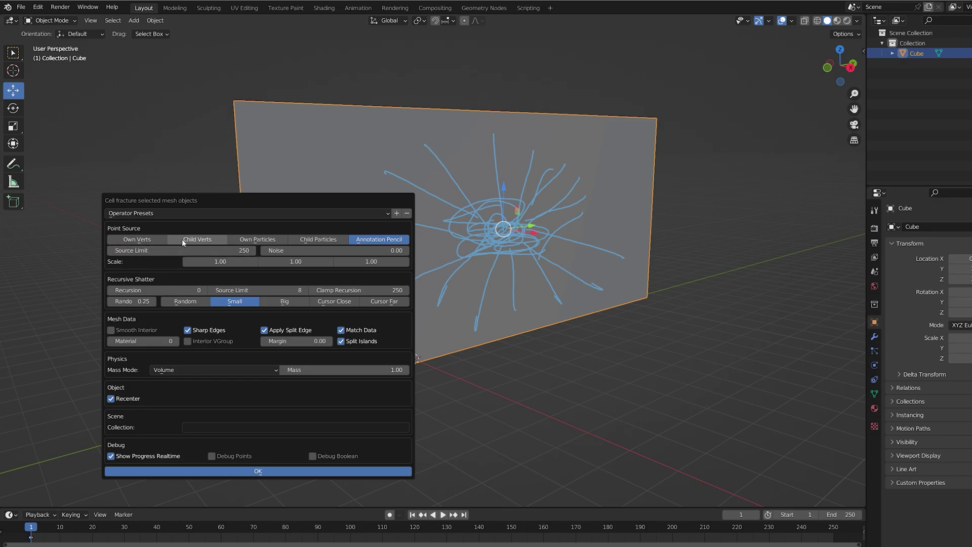
click(367, 251)
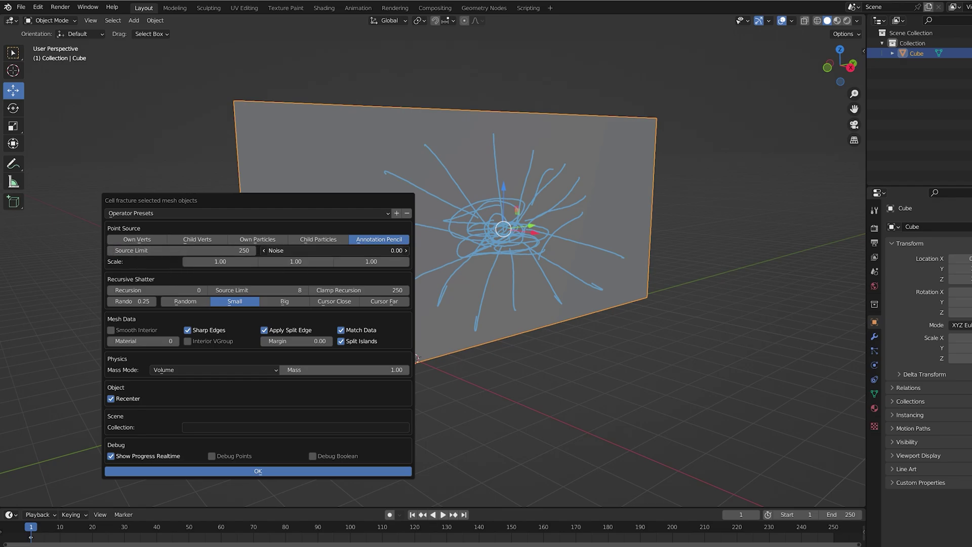
key(Return)
click(170, 292)
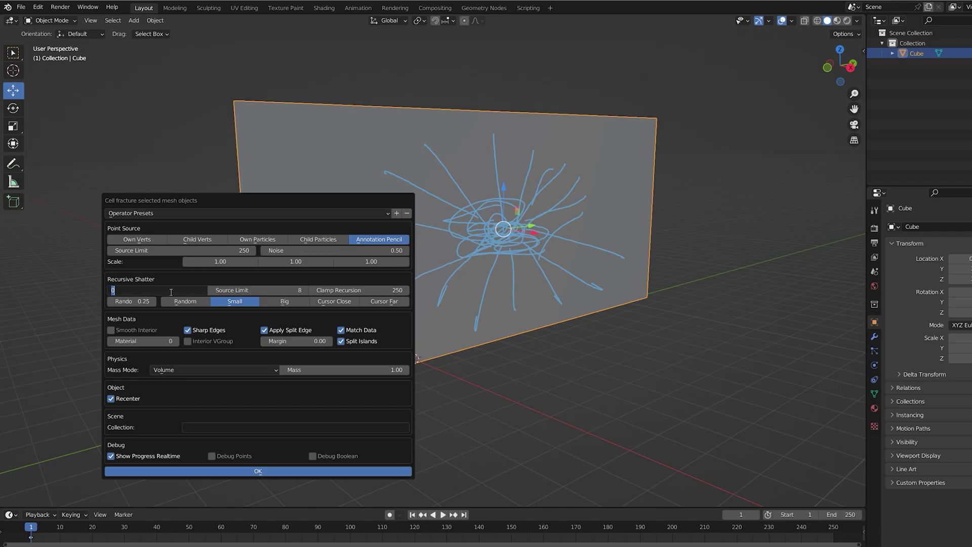
text(1)
key(Return)
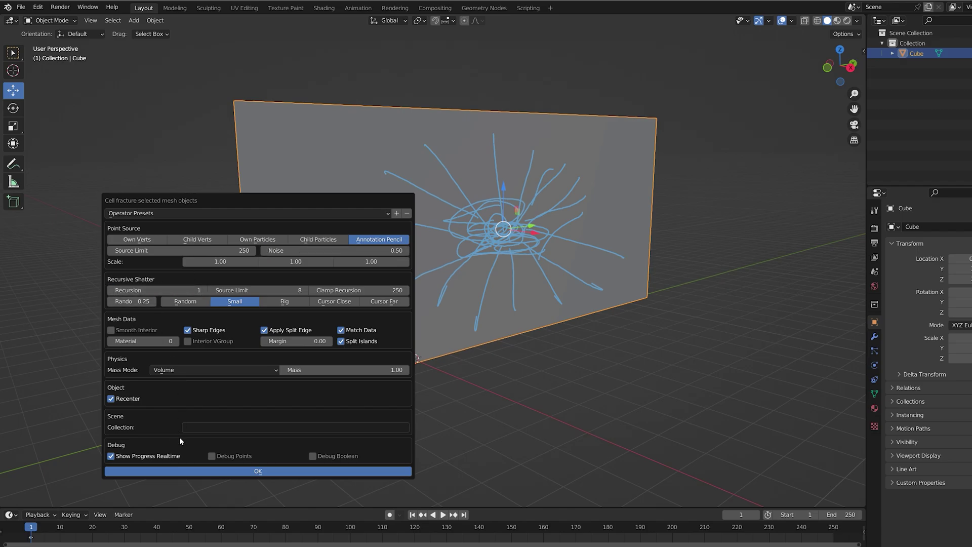
click(257, 471)
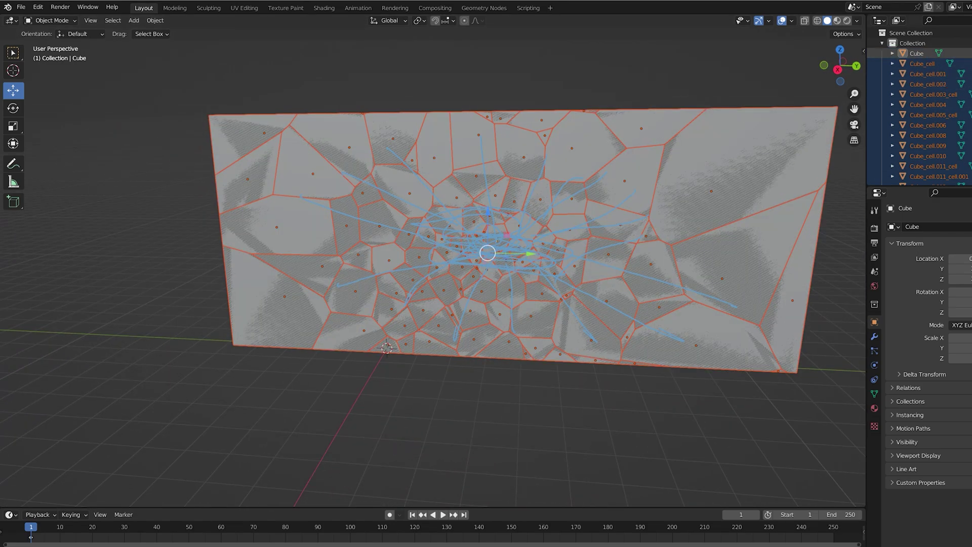
Hide the original unfractured cube and open the export options for the fractured pieces
click(970, 53)
drag(707, 90, 659, 85)
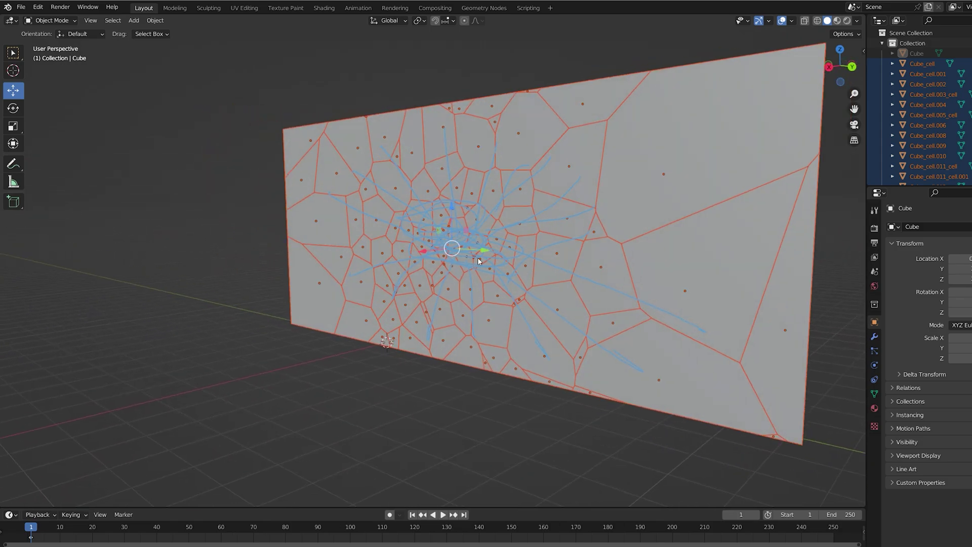
click(20, 7)
mouse_move(70, 156)
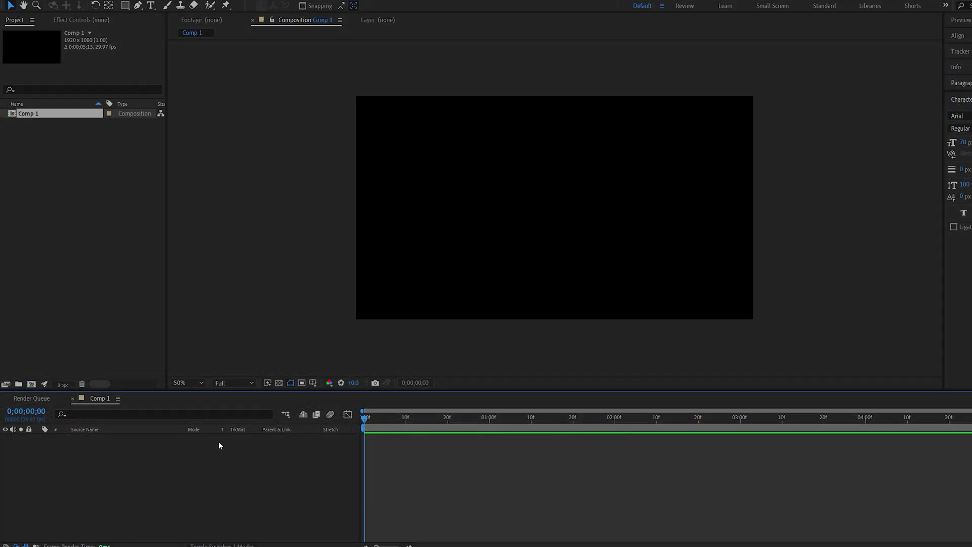
Switch to After Effects and add a solid named BG to Comp 1, with a second solid above it renamed ELEMENT
right_click(250, 445)
mouse_move(304, 339)
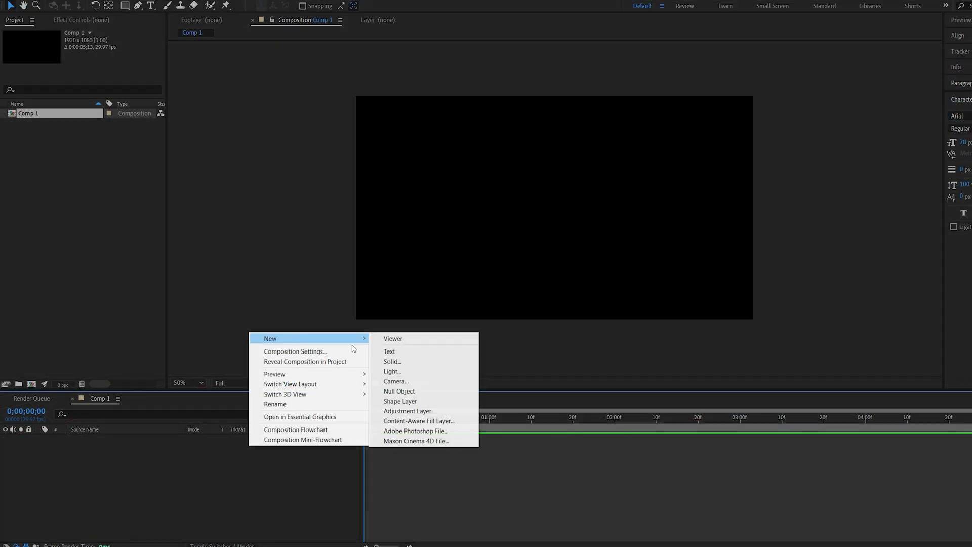
click(393, 362)
text(BG)
click(179, 303)
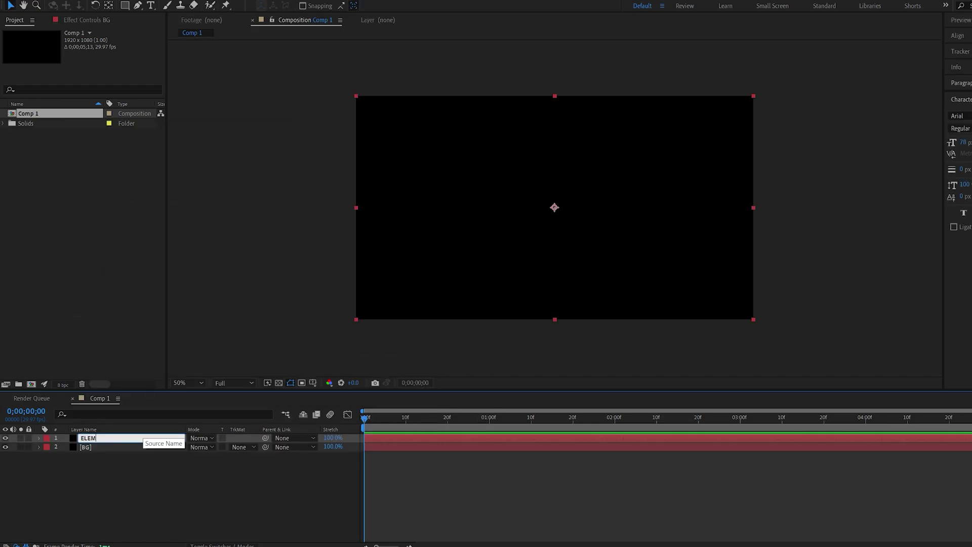
key(Return)
Add a two-node camera layer to Comp 1, keeping the offered camera settings
click(215, 471)
right_click(215, 473)
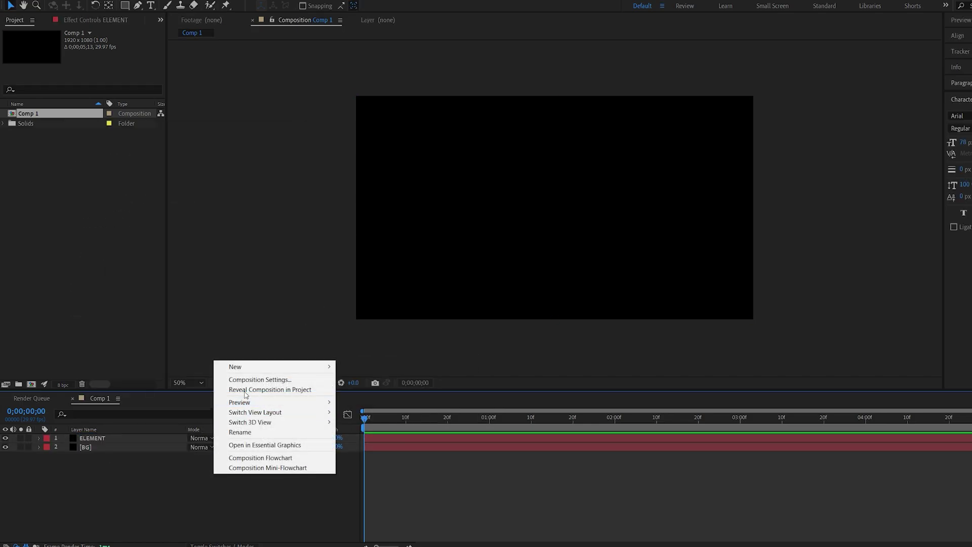
mouse_move(286, 373)
click(387, 409)
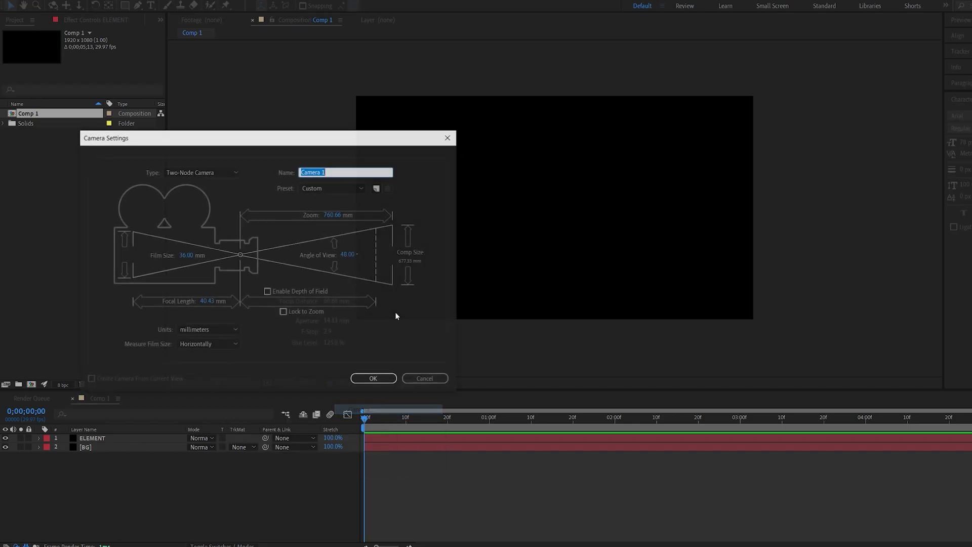
click(374, 378)
click(607, 311)
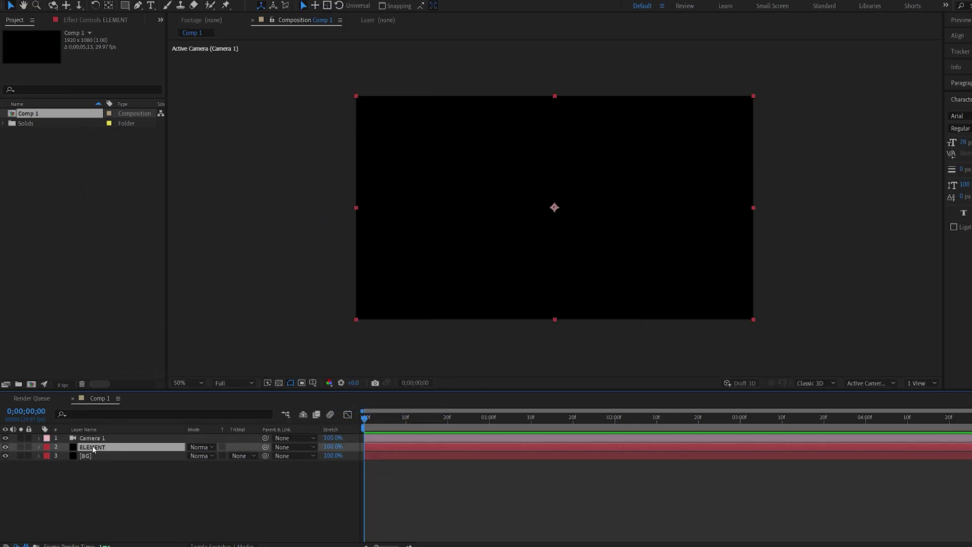
Apply the Element effect to the ELEMENT layer and import glass.obj into its 3D scene
key(ctrl+space)
text(ele)
click(43, 449)
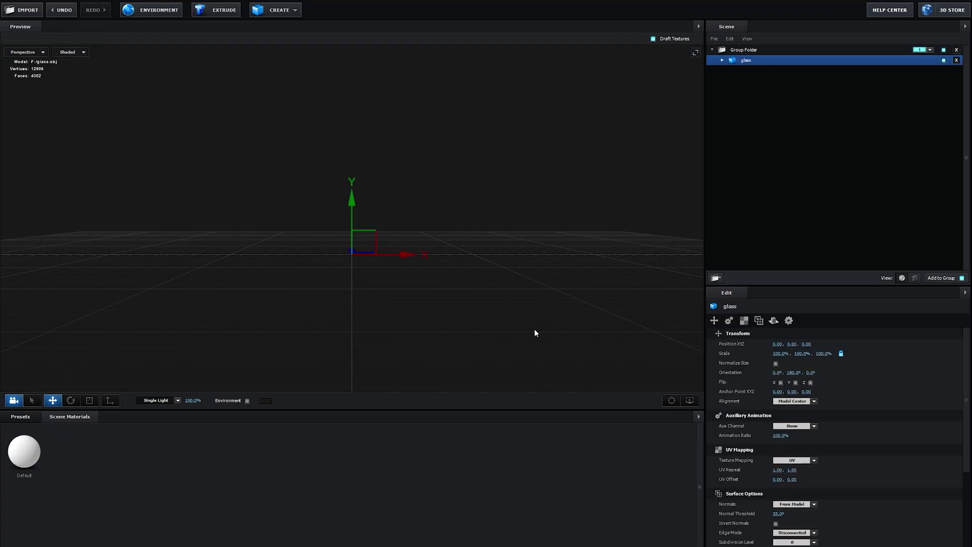
Scale the glass model up to 2427.6% and rotate it about the vertical axis to a 270° orientation
drag(534, 332, 501, 219)
key(r)
key(e)
drag(347, 278, 504, 274)
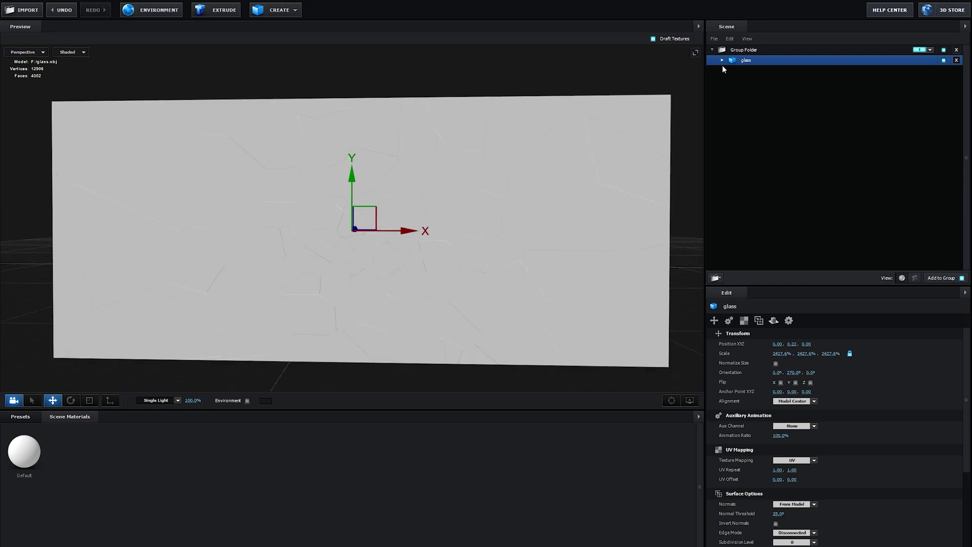
Expand the glass model and set its Default material's diffuse color to black, 000000
click(723, 60)
click(770, 73)
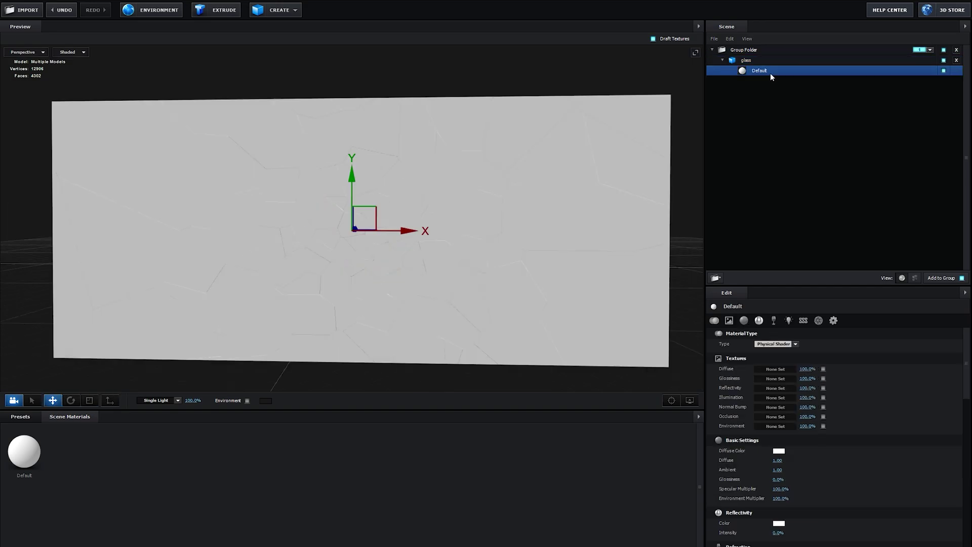
click(779, 451)
click(735, 516)
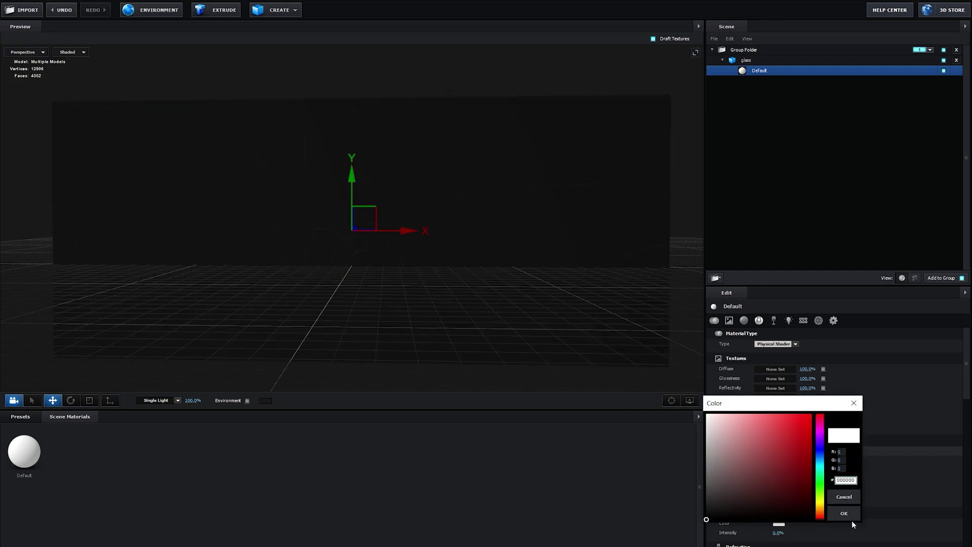
click(850, 514)
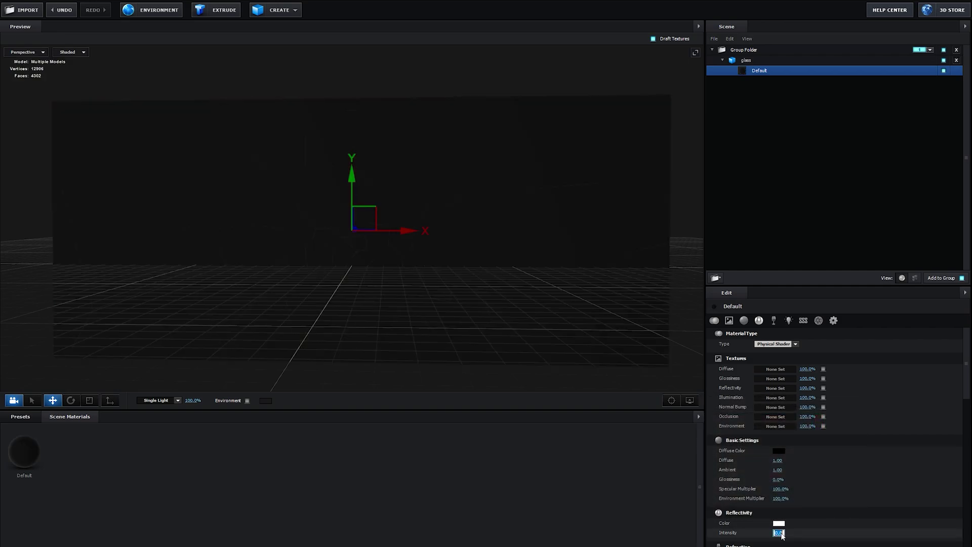
Set the Default material's reflectivity intensity to 20% and its refraction intensity to 80%
text(20)
key(Return)
scroll(780, 527, down, 2)
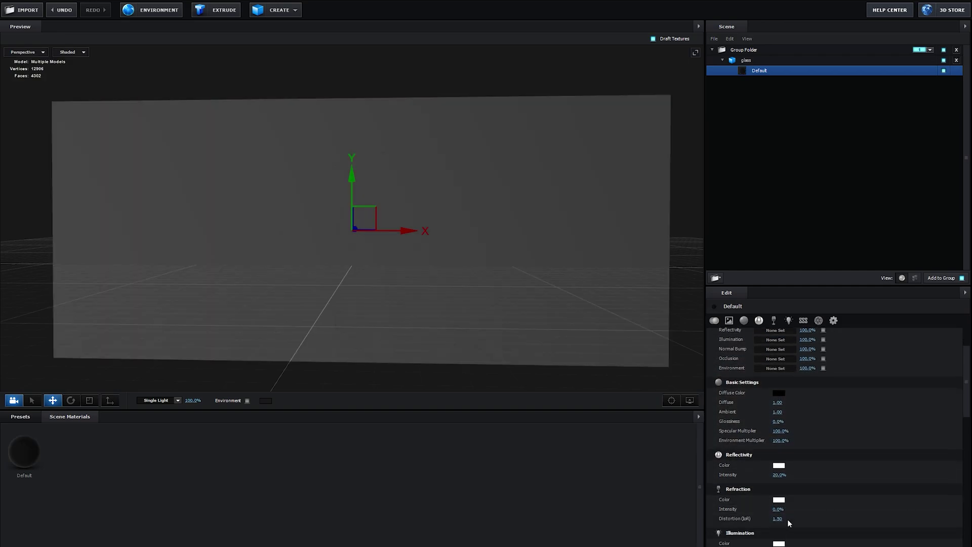
text(80)
key(Return)
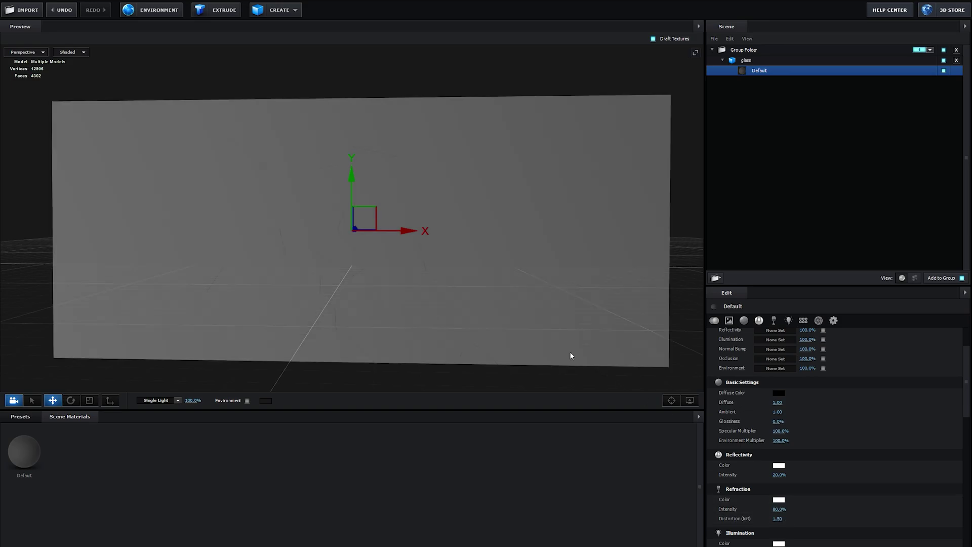
drag(571, 354, 575, 347)
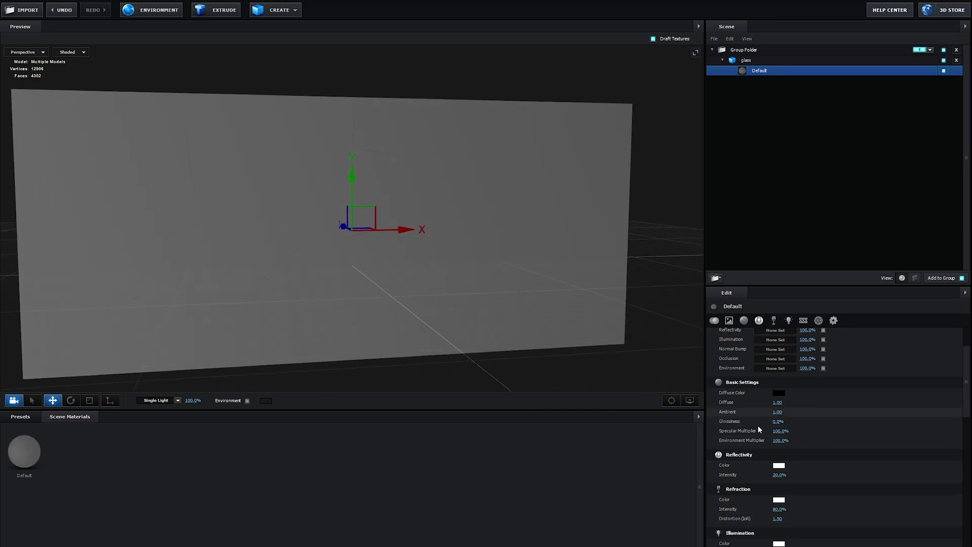
drag(495, 343, 488, 344)
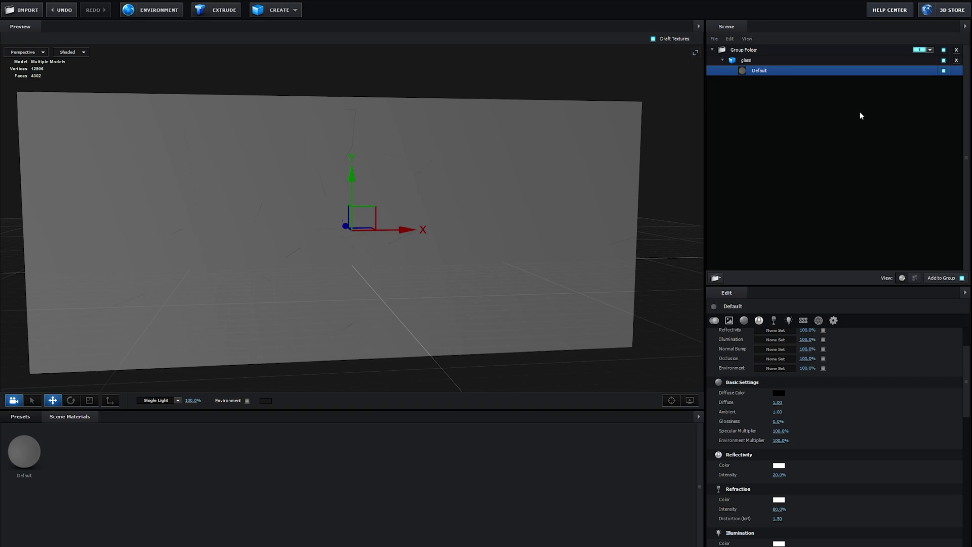
Take the glass model out of its group folder and duplicate it, assigning the copy to group 2
click(747, 62)
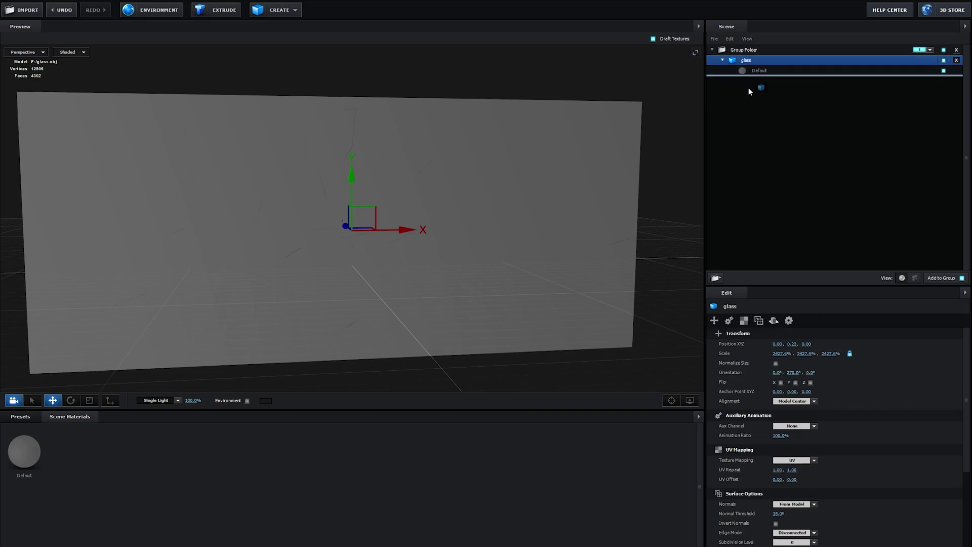
click(956, 49)
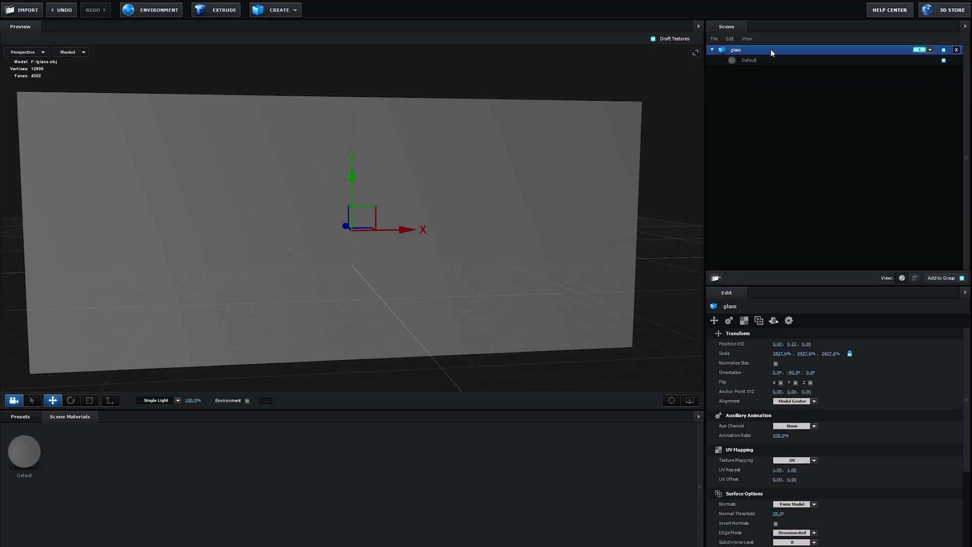
key(ctrl+d)
click(922, 51)
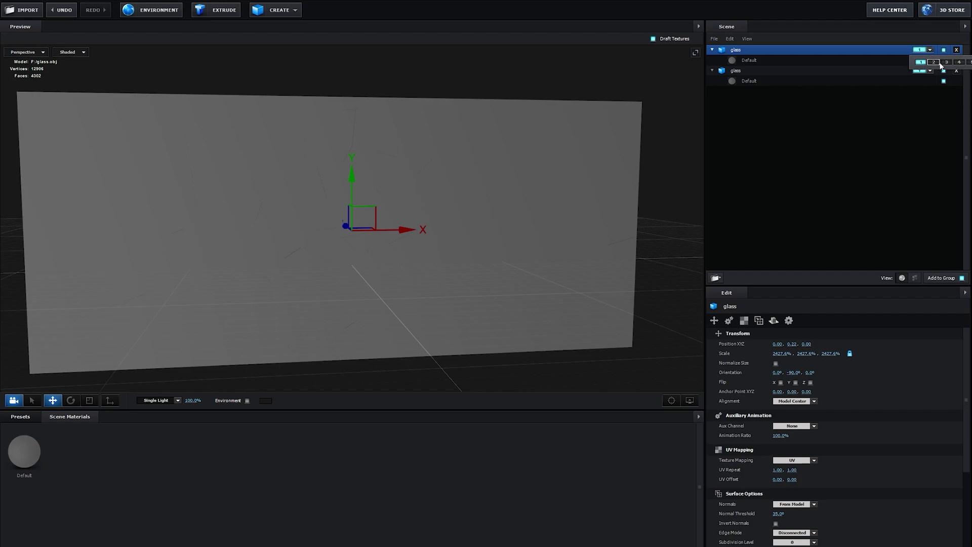
click(934, 63)
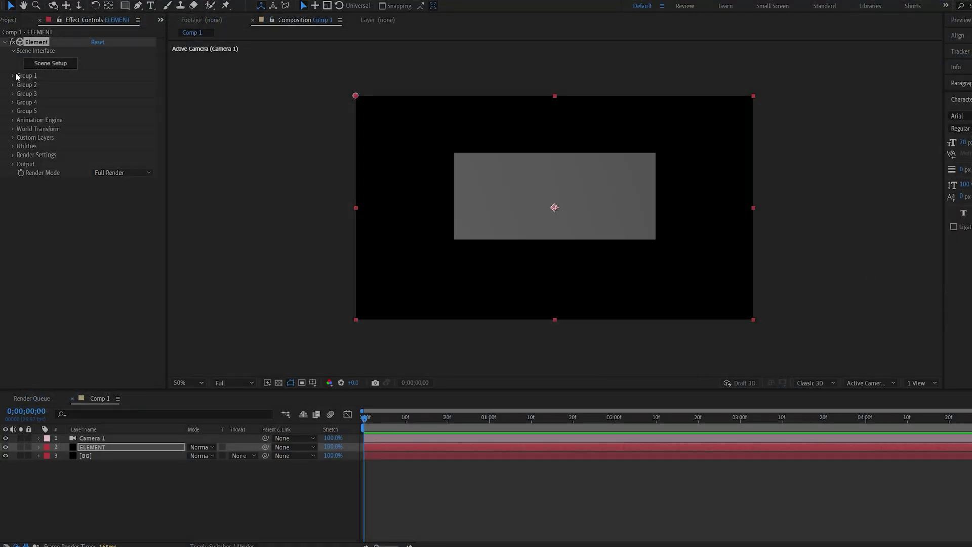
Set Group 1's particle size to 17.60 and its XY position to 971, 631
click(13, 76)
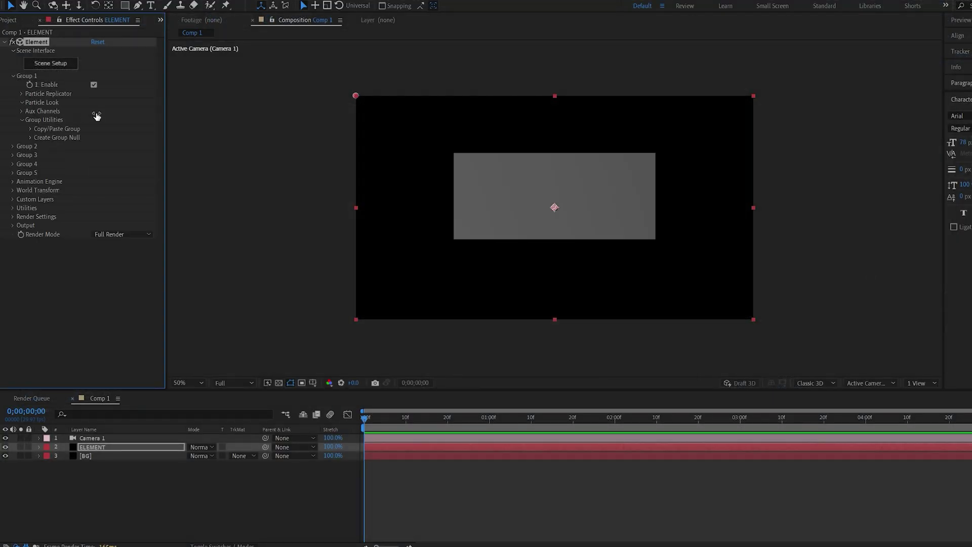
drag(97, 112, 126, 119)
click(23, 93)
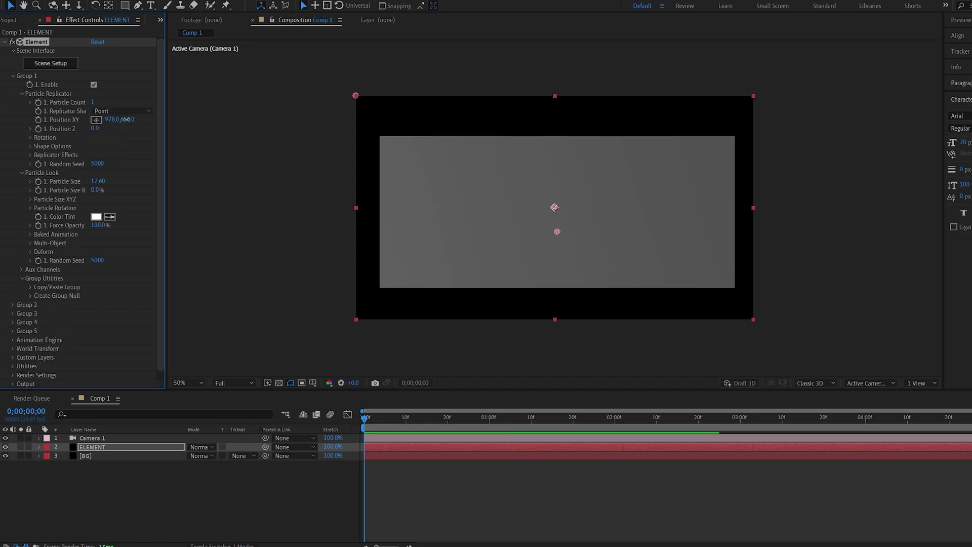
Move Camera 1 closer to the glass by setting its Z position to -1361.2
click(96, 438)
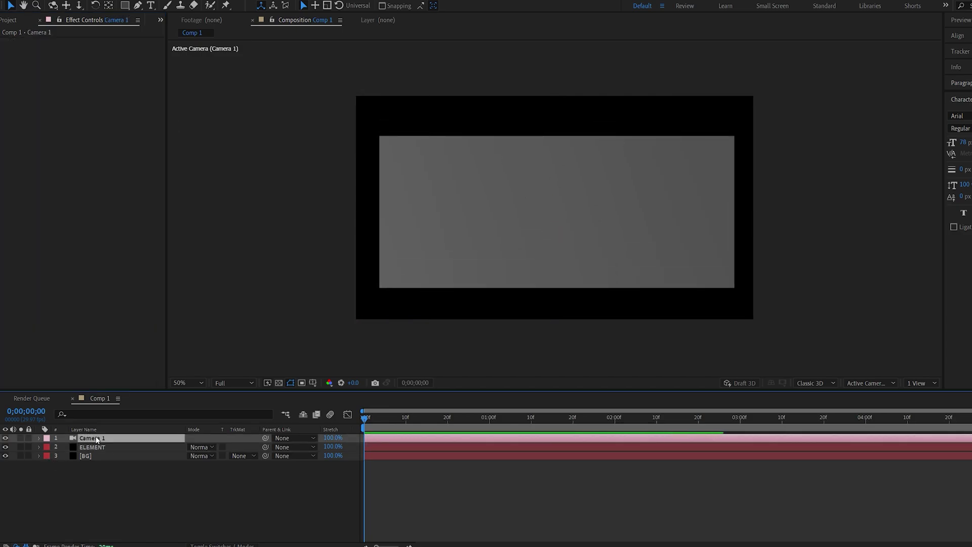
key(p)
drag(228, 447, 616, 446)
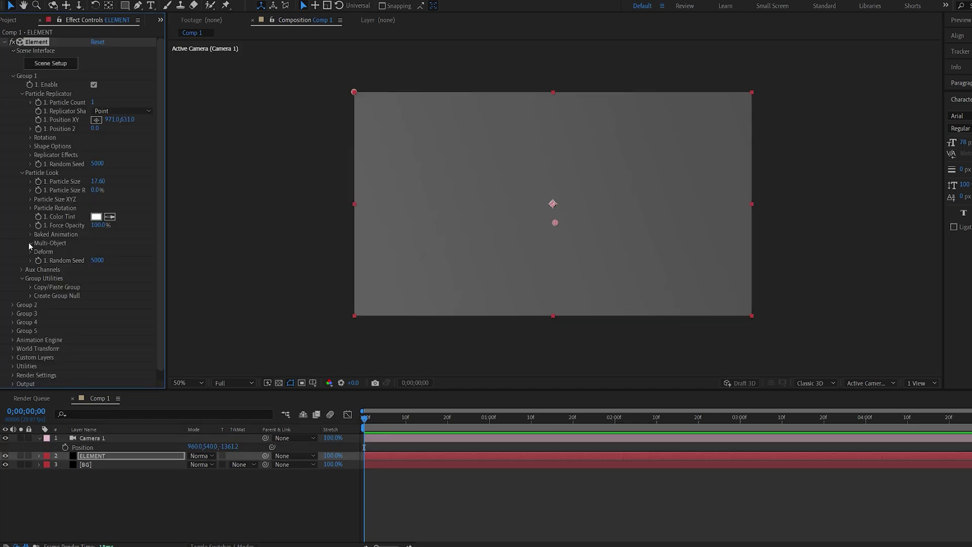
Enable Multi-Object in Group 1's Particle Look settings
click(30, 244)
click(94, 252)
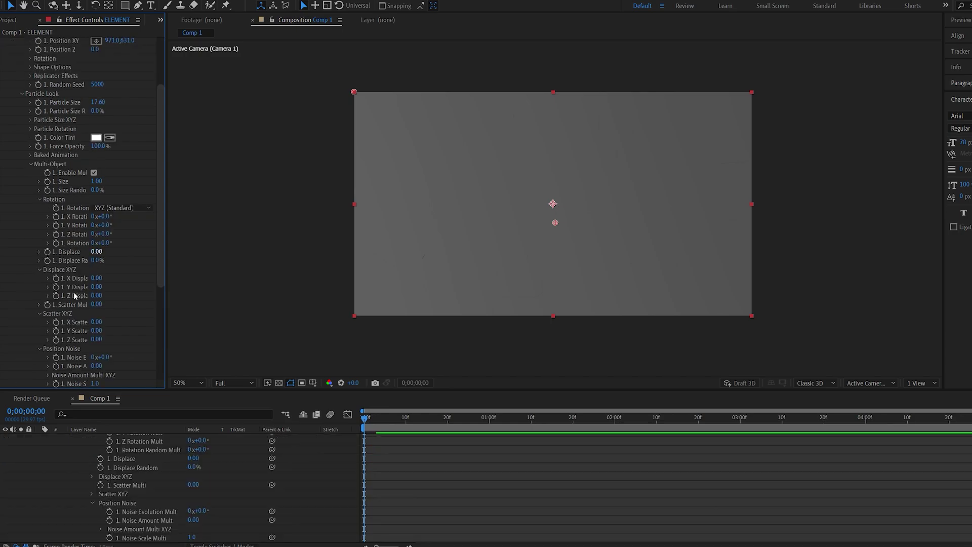
Copy Group 1's settings and paste them into Group 2
scroll(53, 304, down, 5)
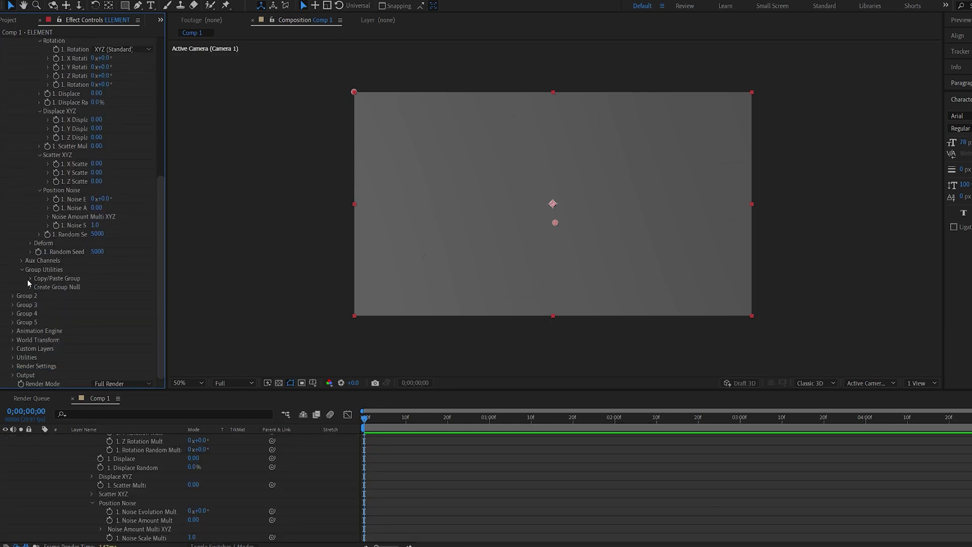
click(29, 279)
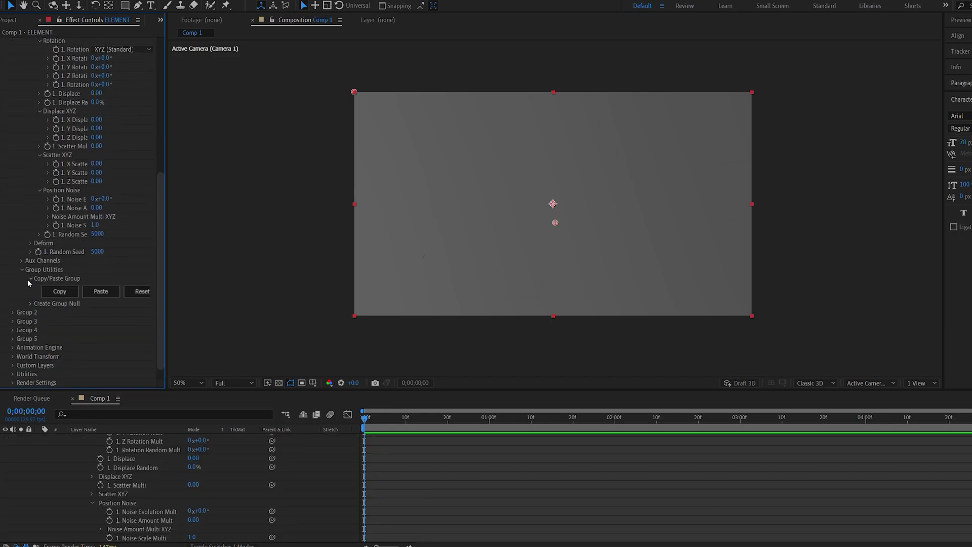
click(59, 291)
scroll(20, 304, down, 1)
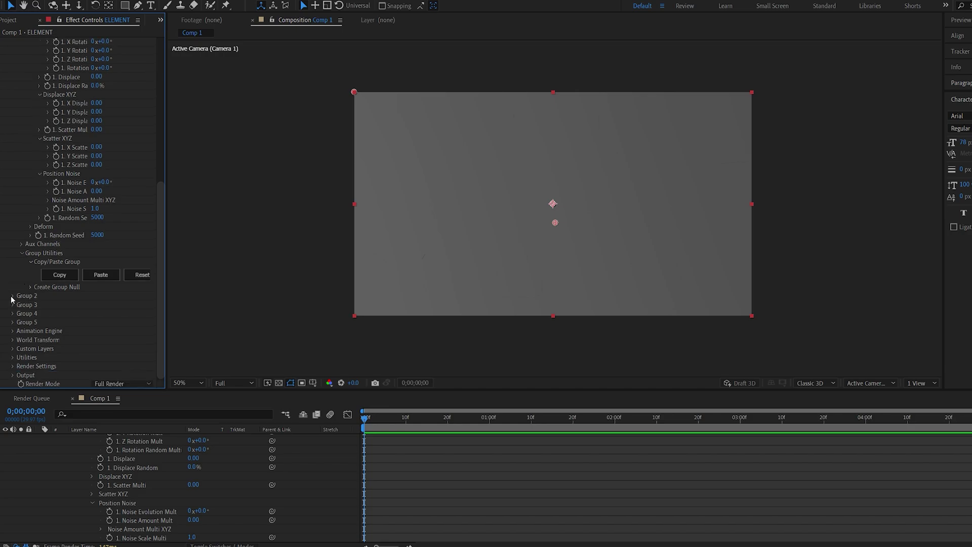
click(12, 297)
scroll(56, 334, down, 3)
click(30, 303)
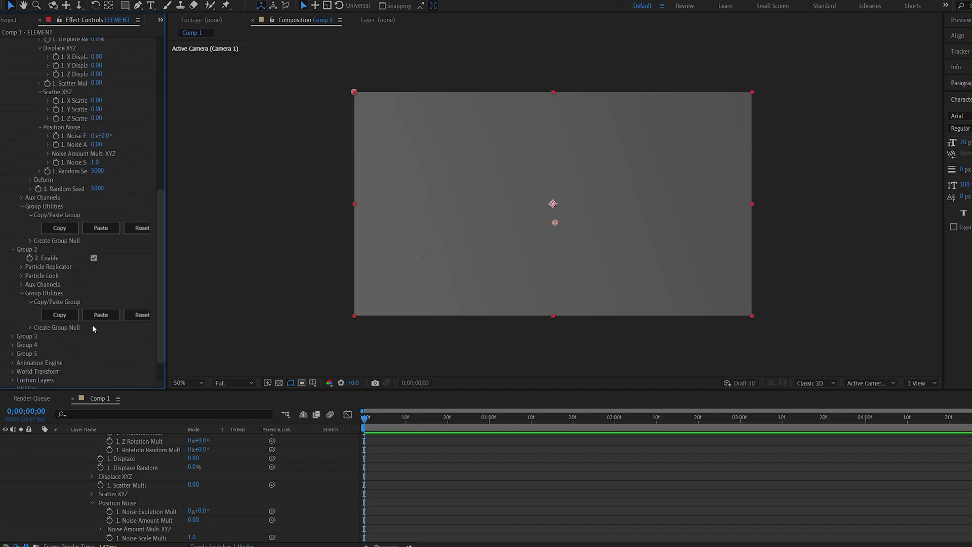
click(100, 316)
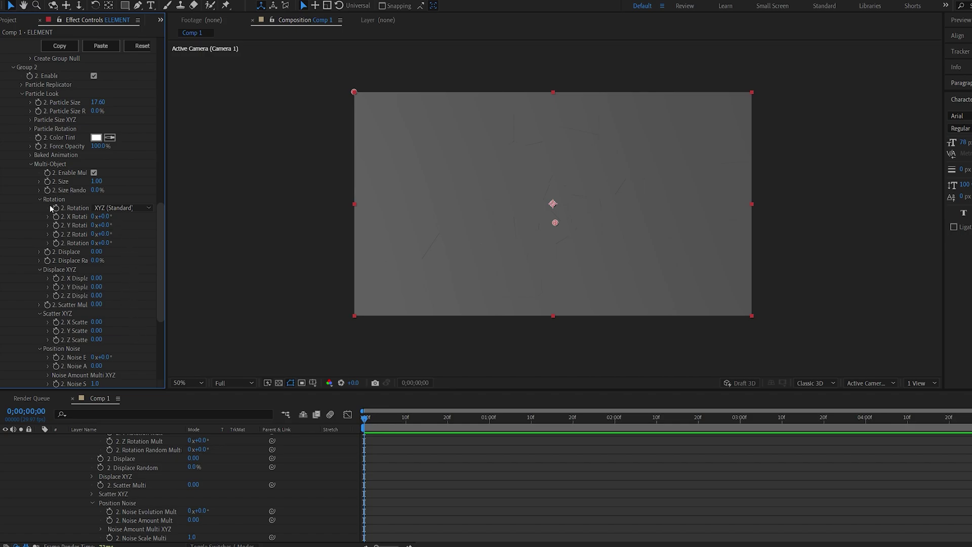
Set Group 2's Multi-Object random rotation to 168° and its displacement to 0.59
drag(108, 247, 191, 242)
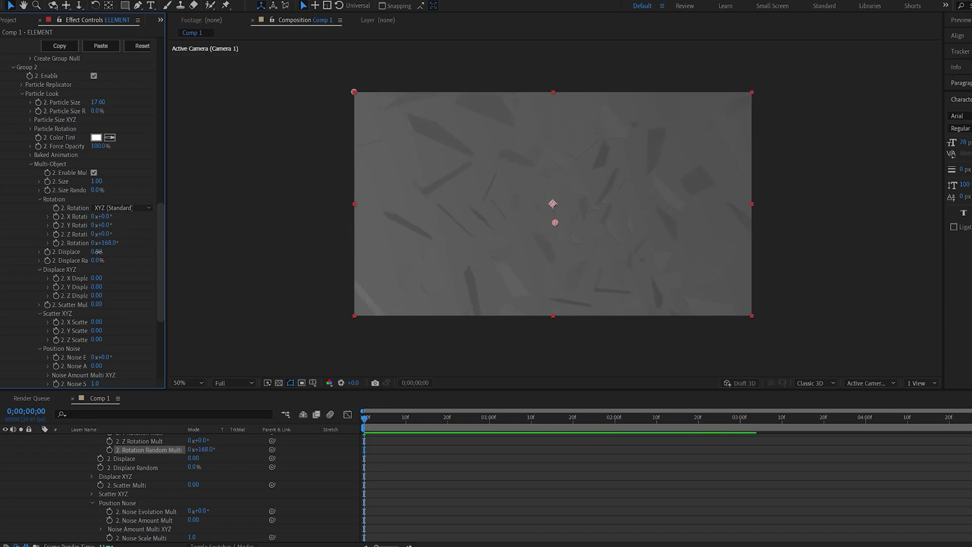
drag(96, 252, 129, 253)
Set Group 2's Z position to -900 and its Multi-Object scatter to X 0.65, Y 0.58 and Z 2.91
scroll(76, 202, up, 2)
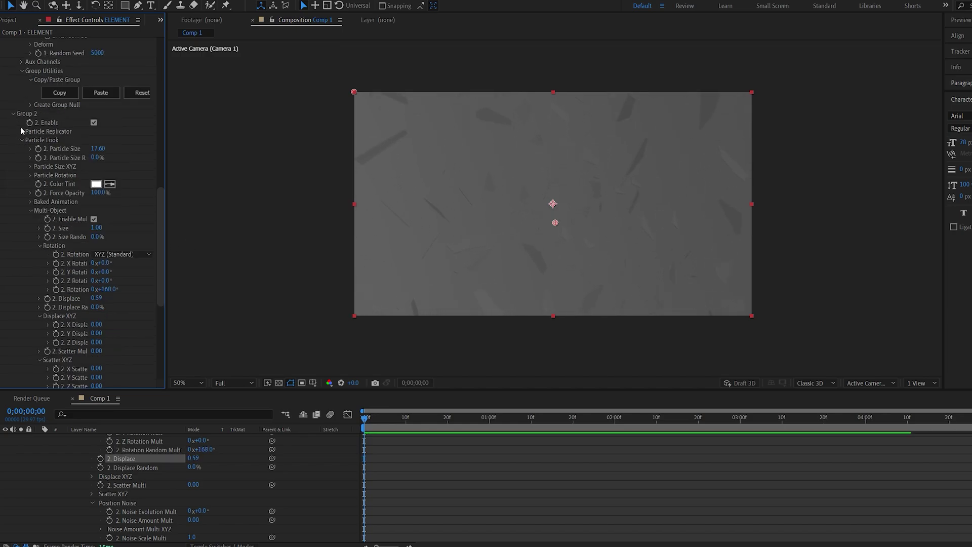
click(22, 131)
drag(95, 166, 66, 184)
scroll(81, 283, down, 5)
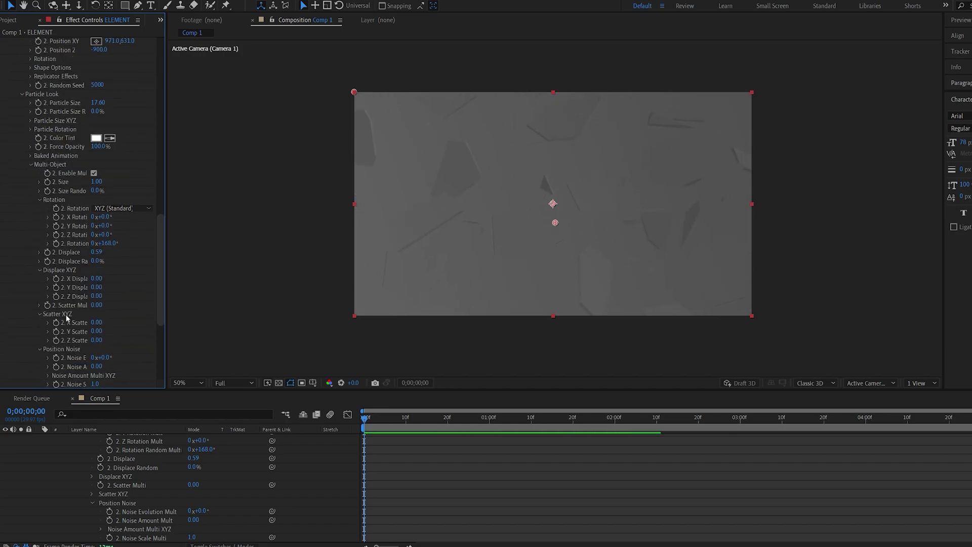
drag(96, 293, 167, 288)
Enable the Animation Engine with Group 1 as start group and Group 2 as finish group
scroll(43, 309, down, 4)
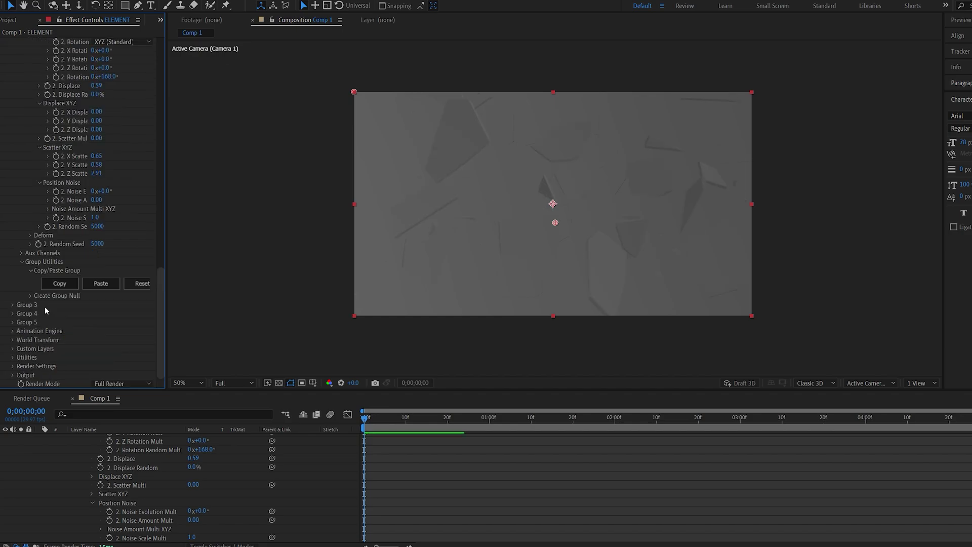
click(12, 331)
scroll(16, 332, down, 3)
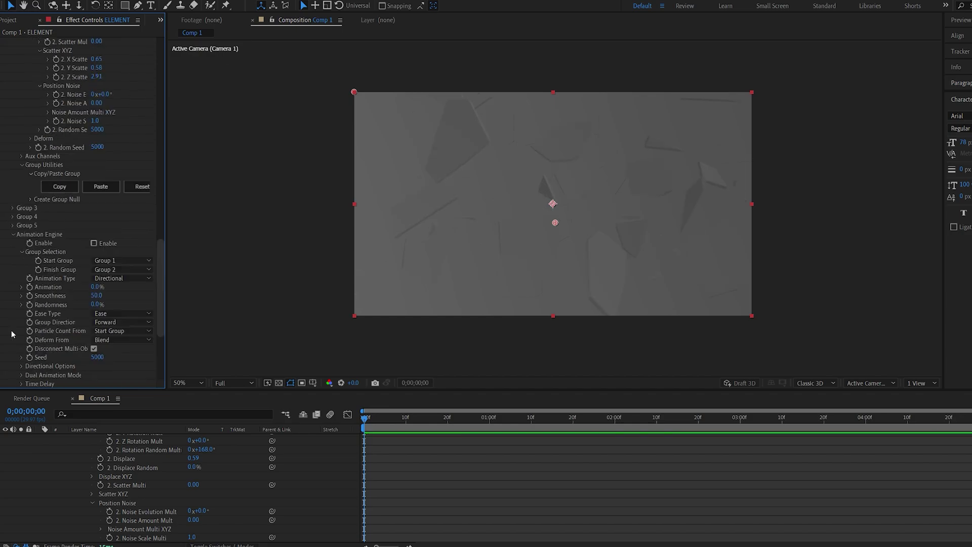
click(94, 243)
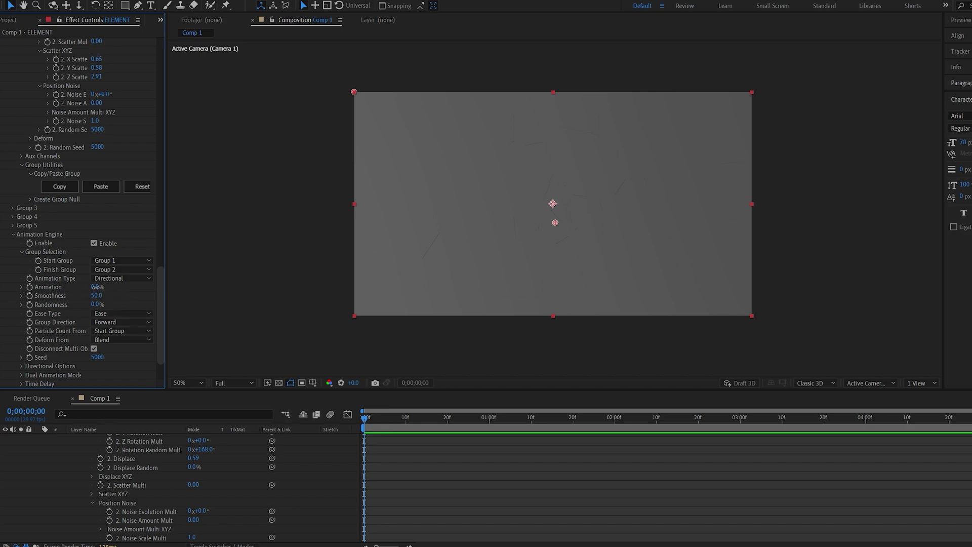
Test the Directional animation up to about 22%, return it to 0% and set the animation type to Radial
mouse_move(97, 287)
mouse_down()
mouse_move(141, 286)
mouse_move(108, 287)
mouse_up()
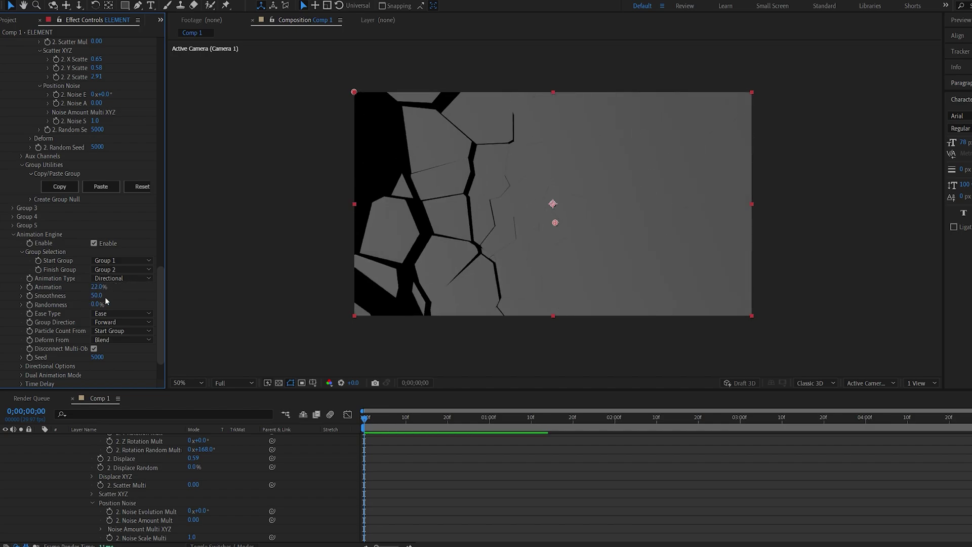
click(119, 278)
click(112, 306)
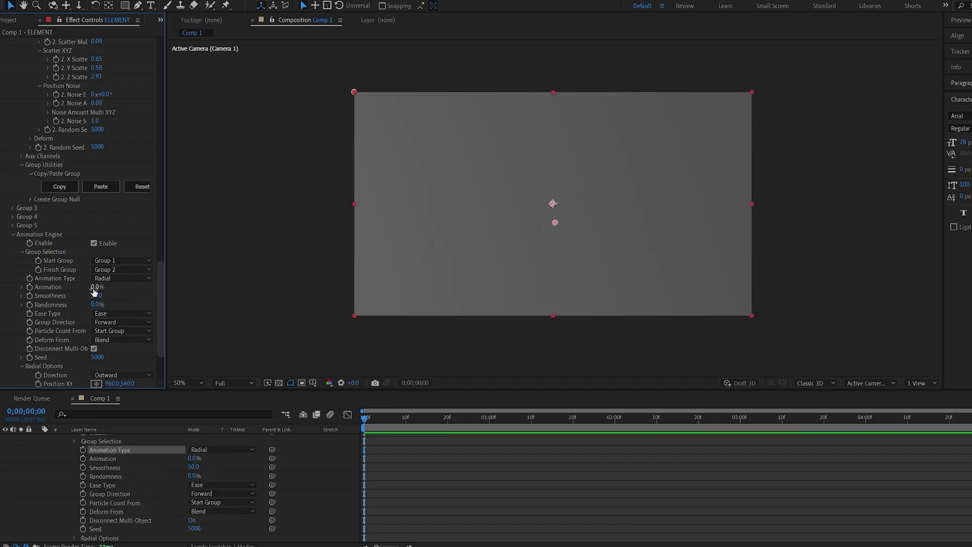
Keyframe the Animation value at 0% on the first frame, 40% at one second and 50% at five seconds
click(29, 287)
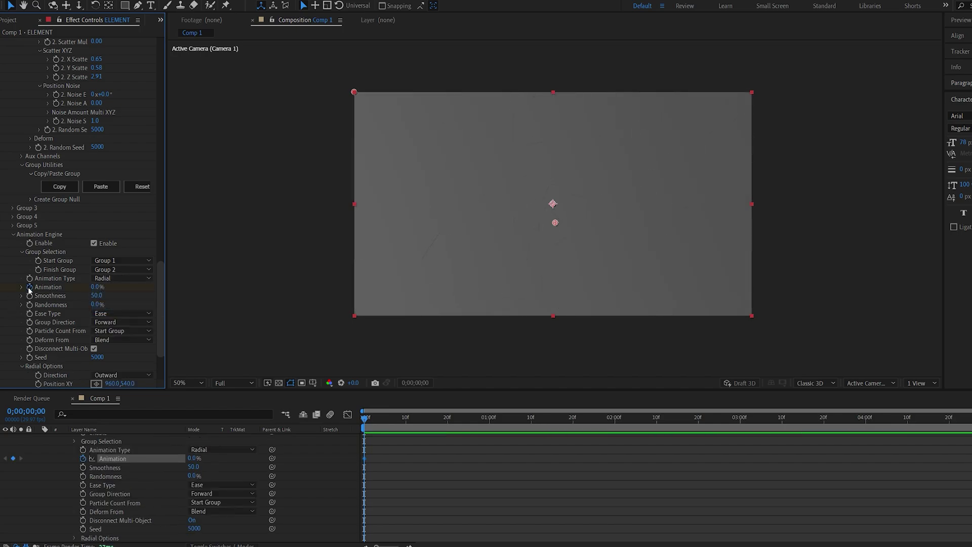
click(490, 422)
drag(97, 288, 95, 294)
drag(494, 421, 971, 463)
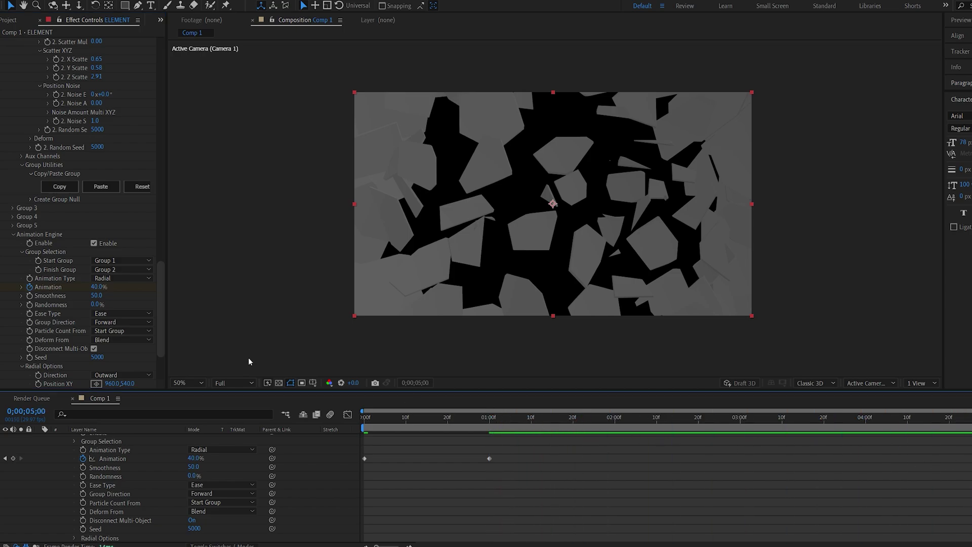
click(98, 287)
key(Return)
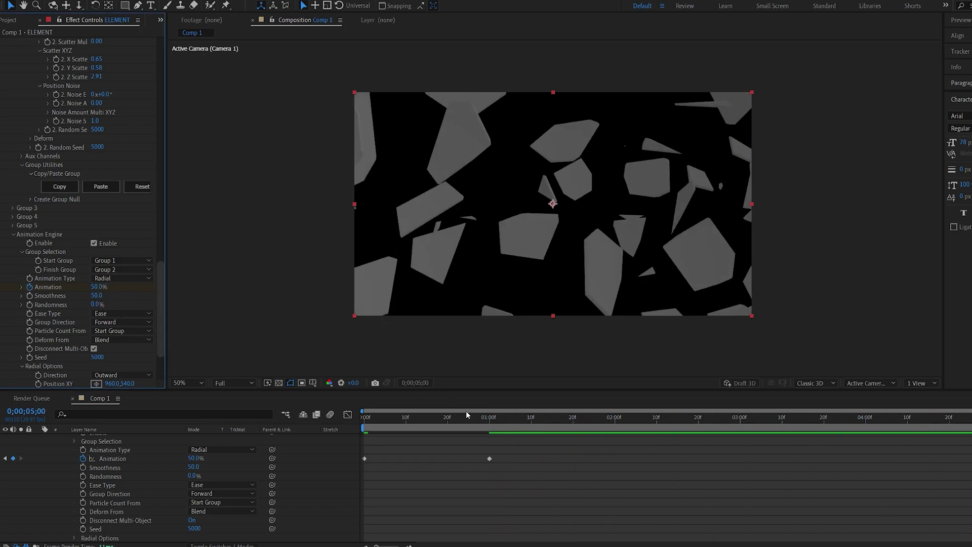
Move the 40% Animation keyframe from one second to about frame 13 and play back the shatter
drag(491, 420, 305, 417)
key(space)
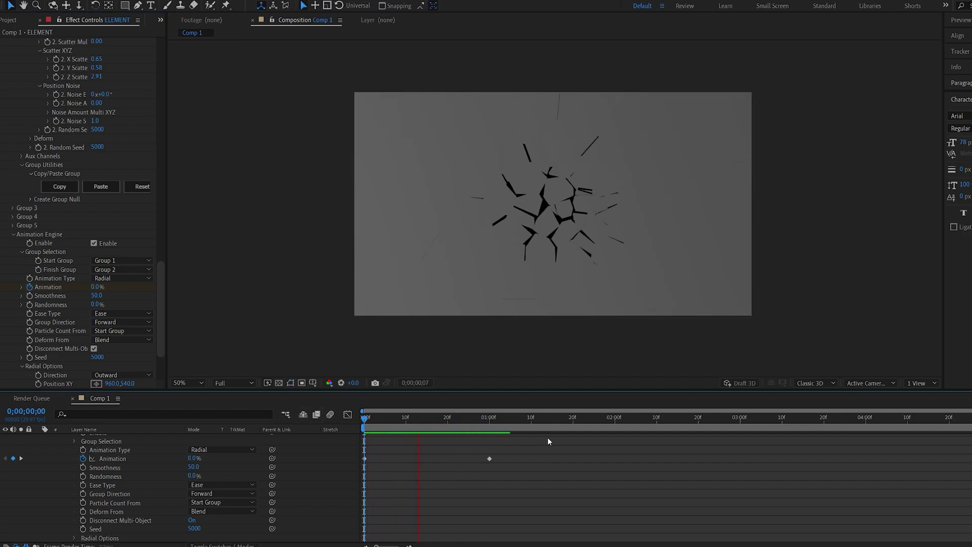
click(451, 415)
drag(489, 459, 418, 459)
key(Home)
key(space)
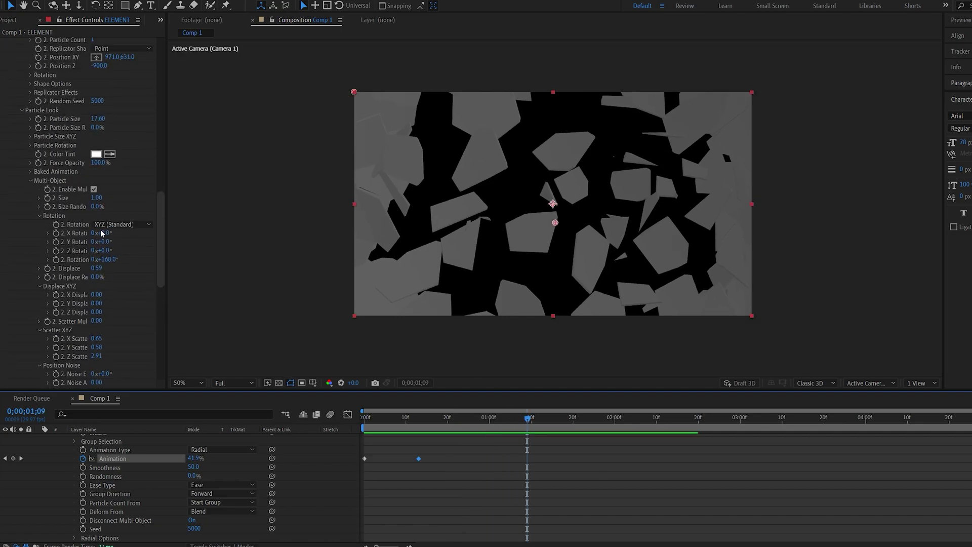
Set Group 2's Multi-Object random rotation to 297° and its displacement to 0.68, and preview the animation
drag(109, 260, 176, 263)
drag(96, 270, 101, 270)
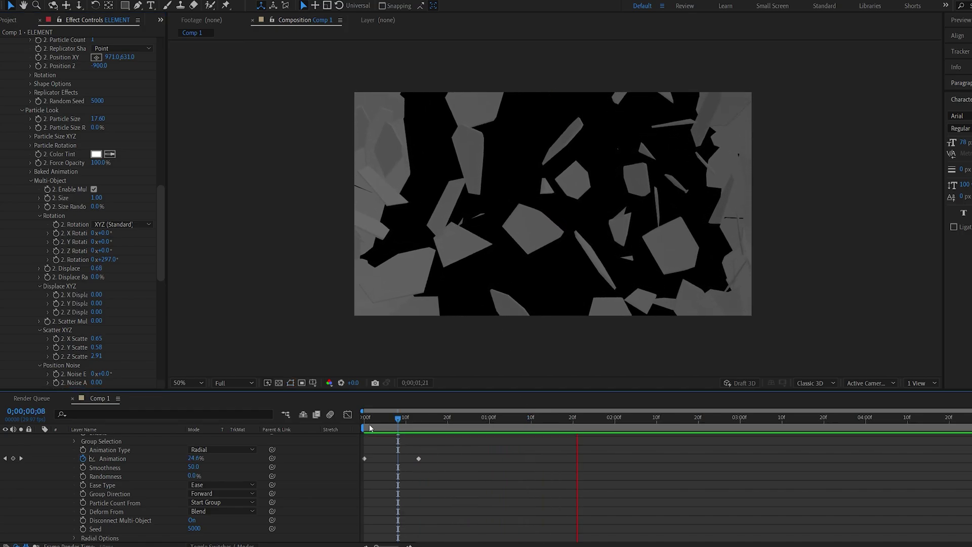
key(space)
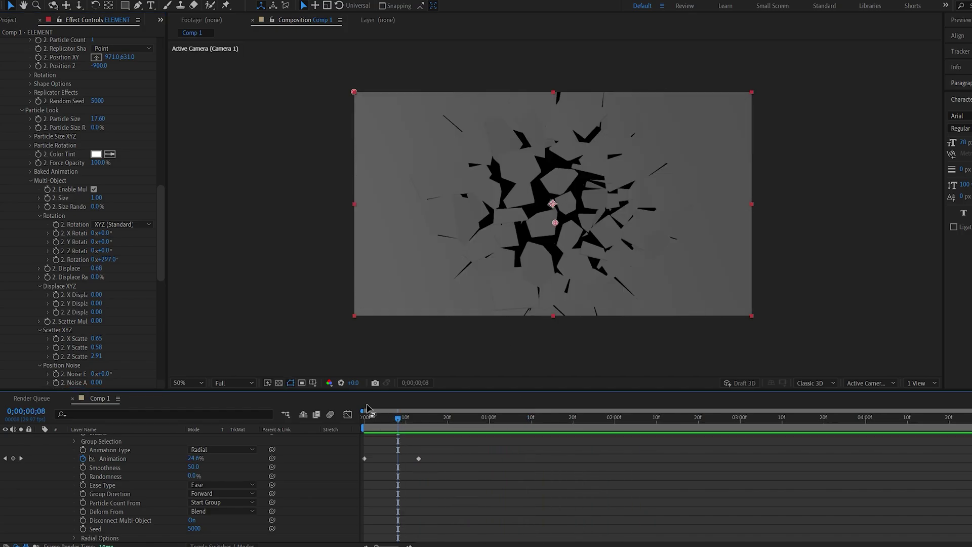
Keyframe Group 2's random rotation at 297° on frame 8 and 351° at the composition's end, and preview it
click(56, 260)
click(971, 421)
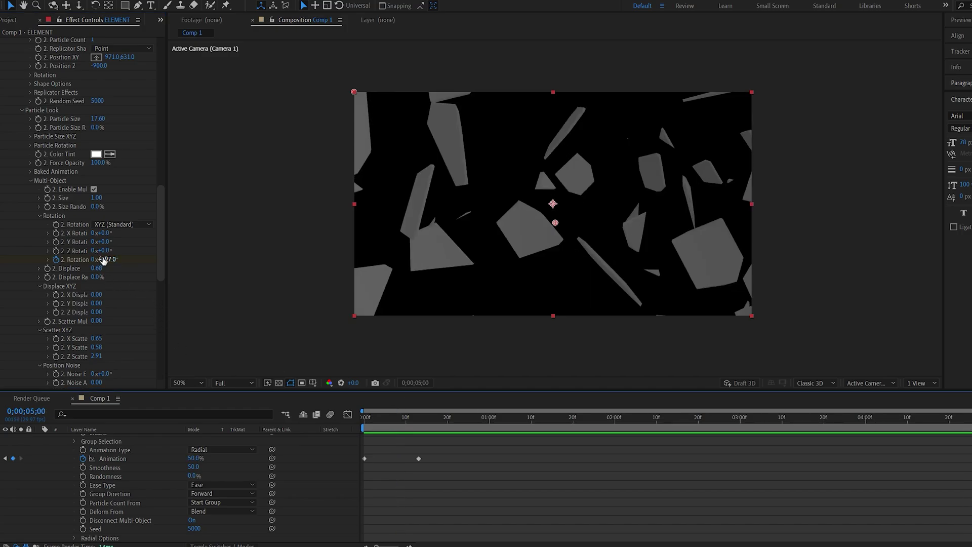
drag(103, 260, 131, 260)
click(410, 421)
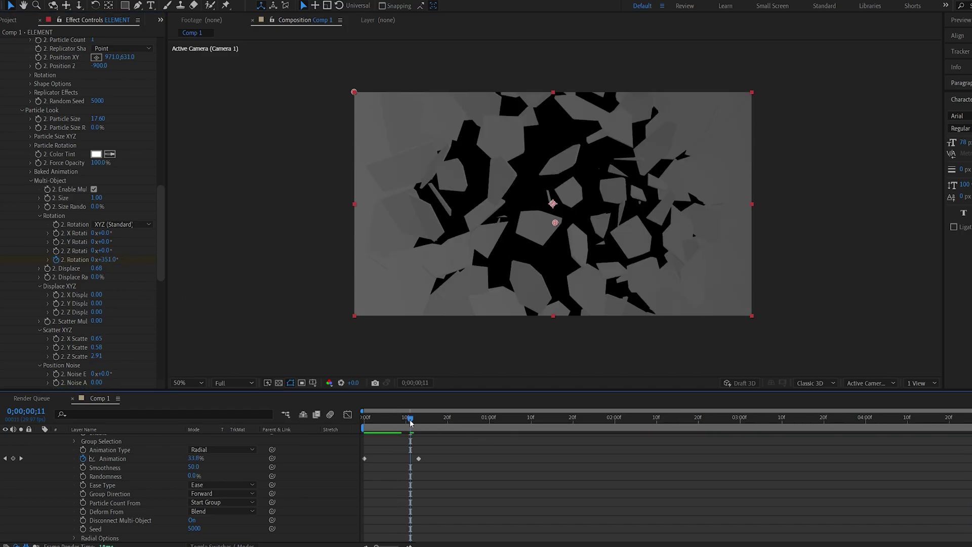
key(space)
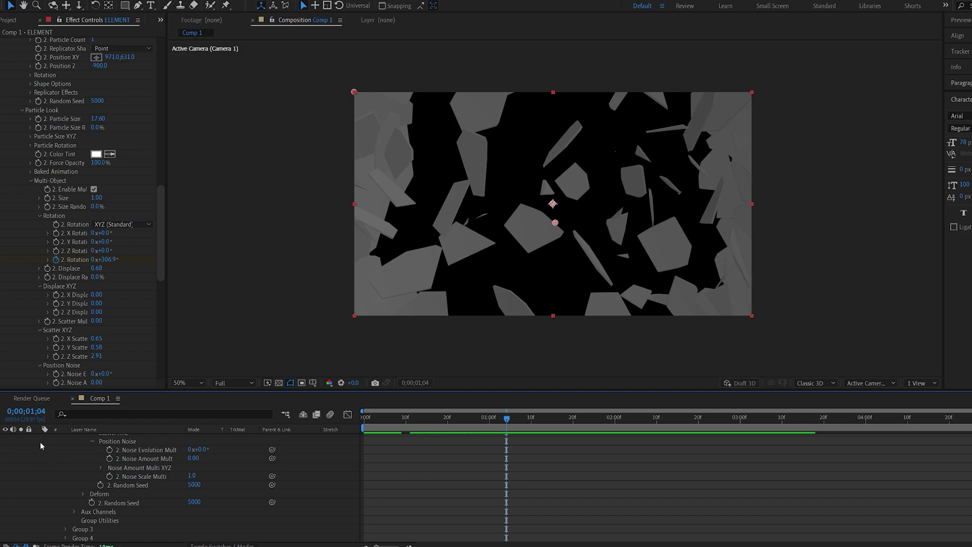
Collapse the ELEMENT layer's properties in the timeline
scroll(40, 443, up, 10)
scroll(33, 452, up, 8)
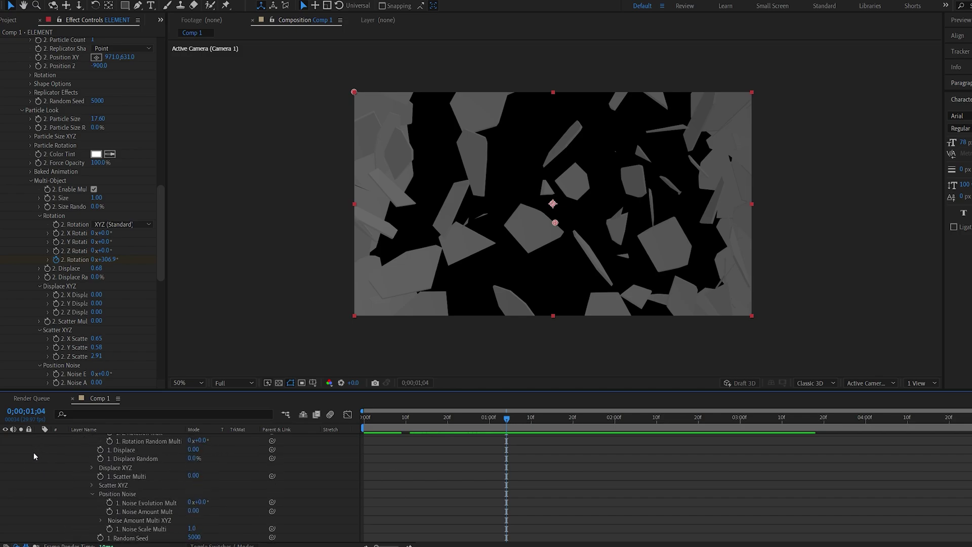
click(39, 455)
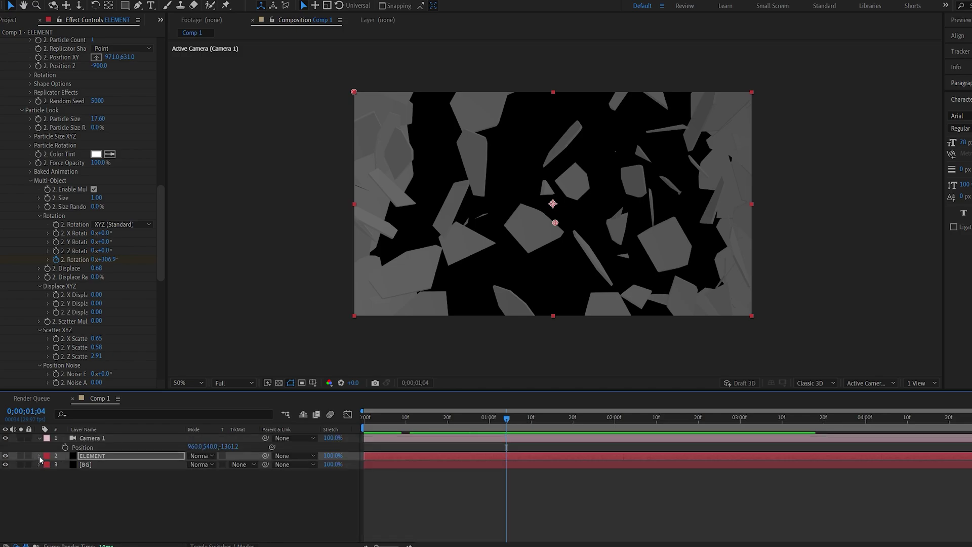
Replace the Basic_2K_03 environment map in the Element Scene Setup with a different image from the Basic_2K set
scroll(55, 244, up, 10)
scroll(47, 268, up, 5)
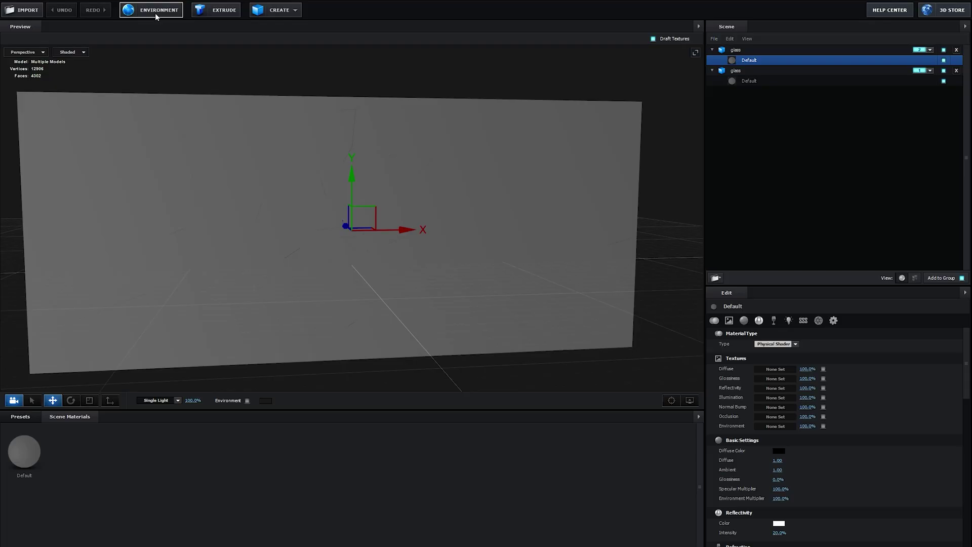
click(151, 9)
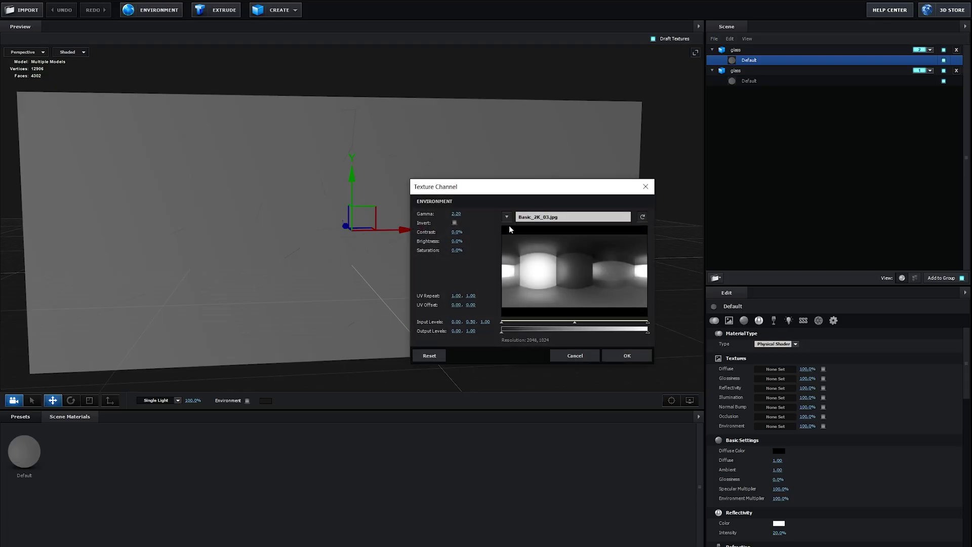
click(565, 218)
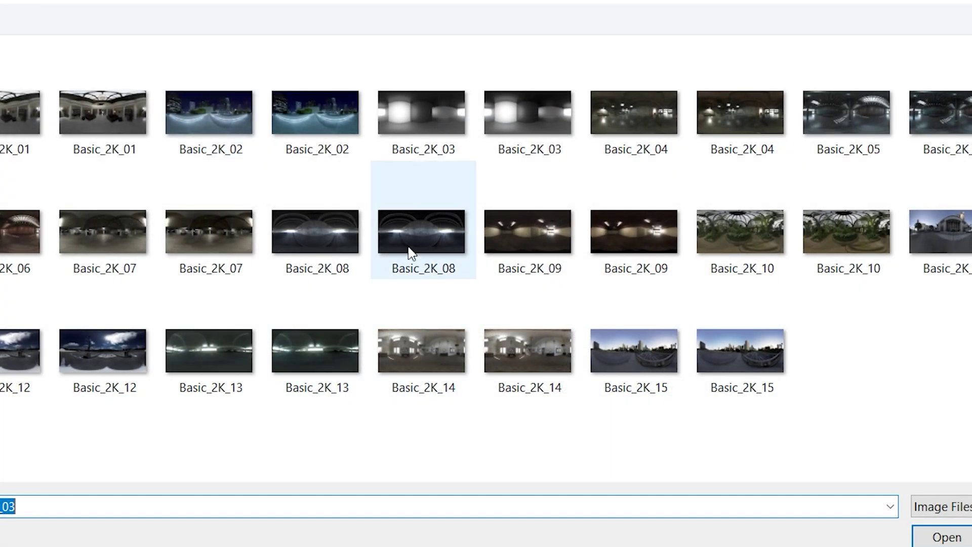
click(956, 130)
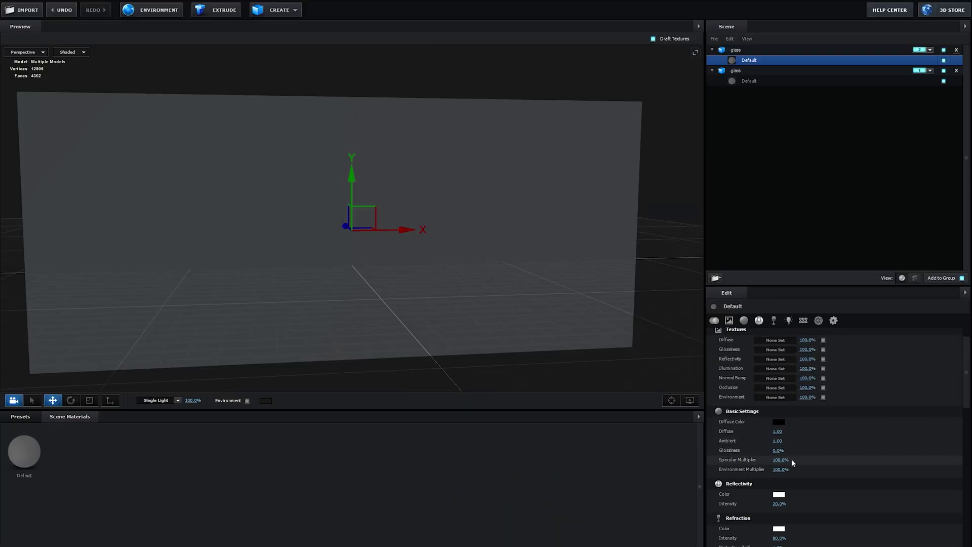
Set the glass material's glossiness to 80% and refraction intensity to 100%, and inspect the reflections from several angles
click(779, 451)
text(8)
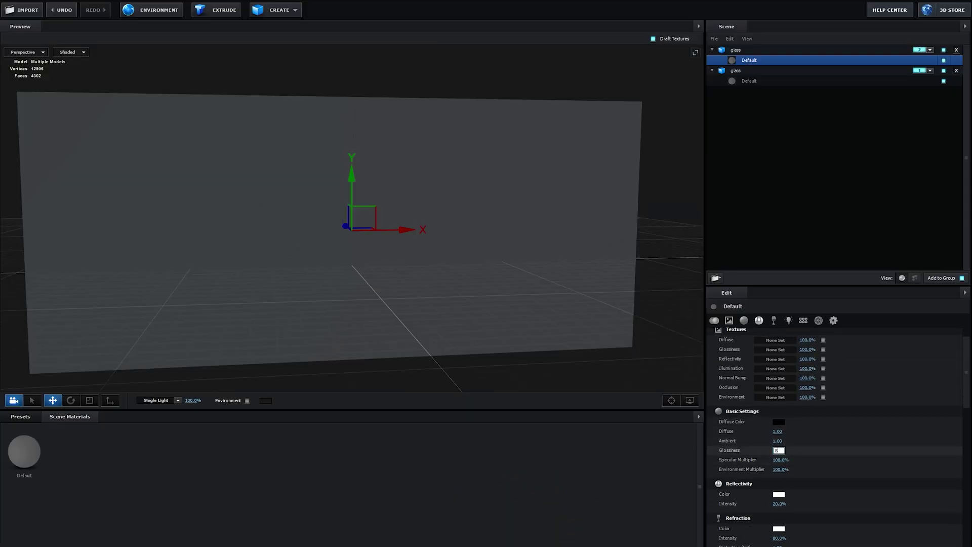
text(0)
key(Return)
drag(597, 320, 576, 318)
scroll(798, 512, down, 3)
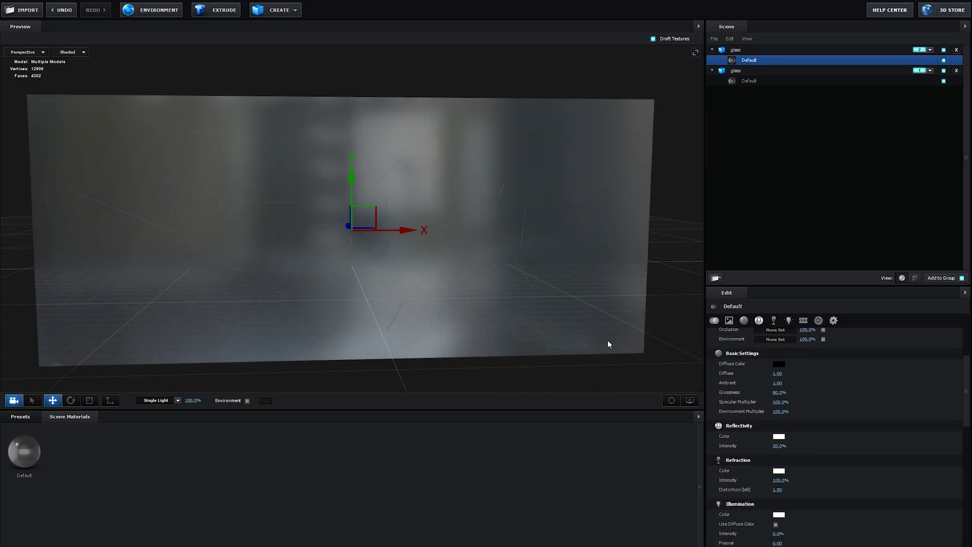
drag(625, 354, 560, 321)
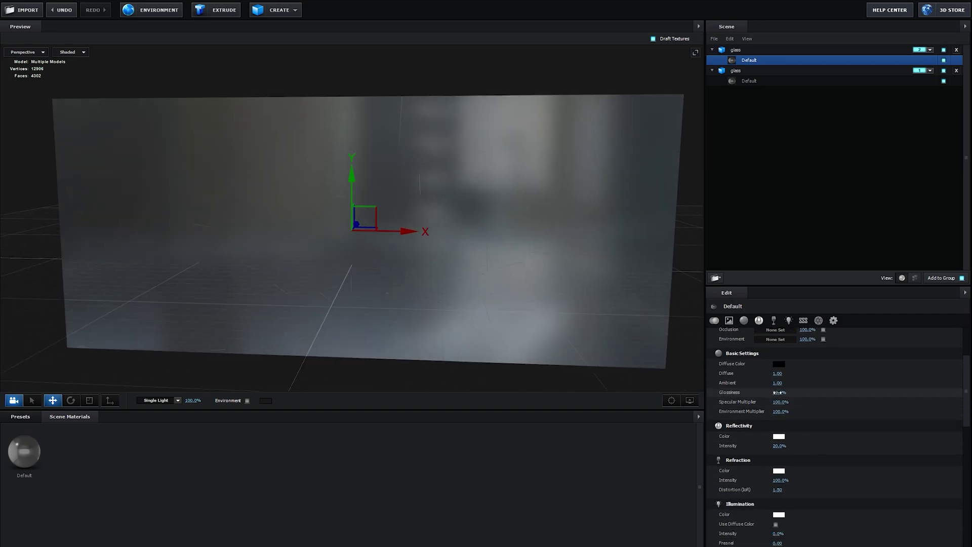
mouse_move(569, 328)
mouse_down()
mouse_move(612, 316)
mouse_move(555, 321)
mouse_up()
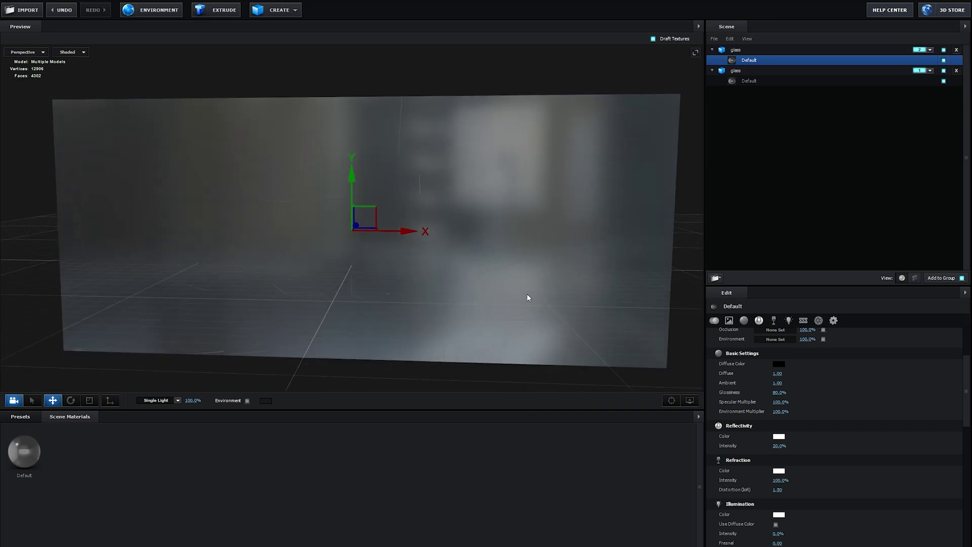
Adjust the glass material's Force Opacity and check the shards in the composition back to frame 27
scroll(812, 479, down, 10)
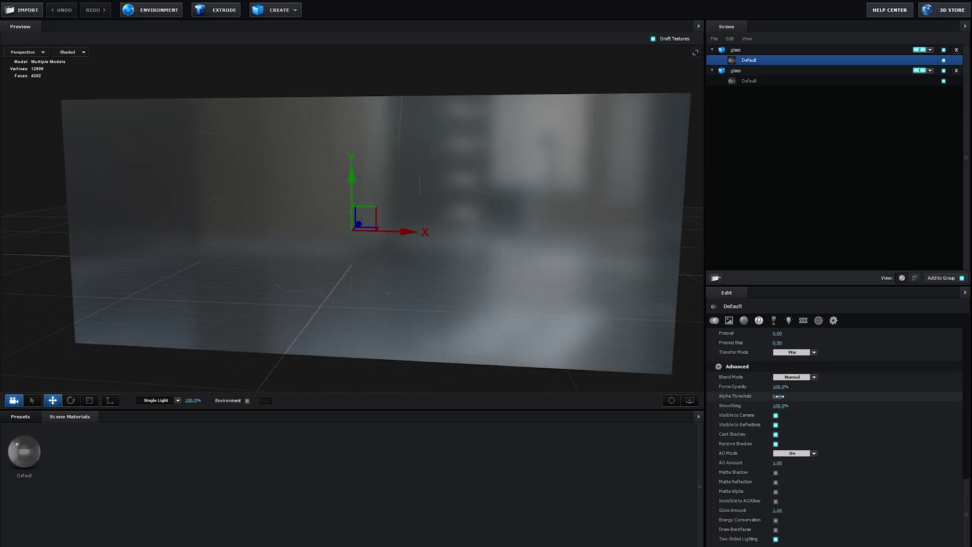
drag(782, 389, 646, 369)
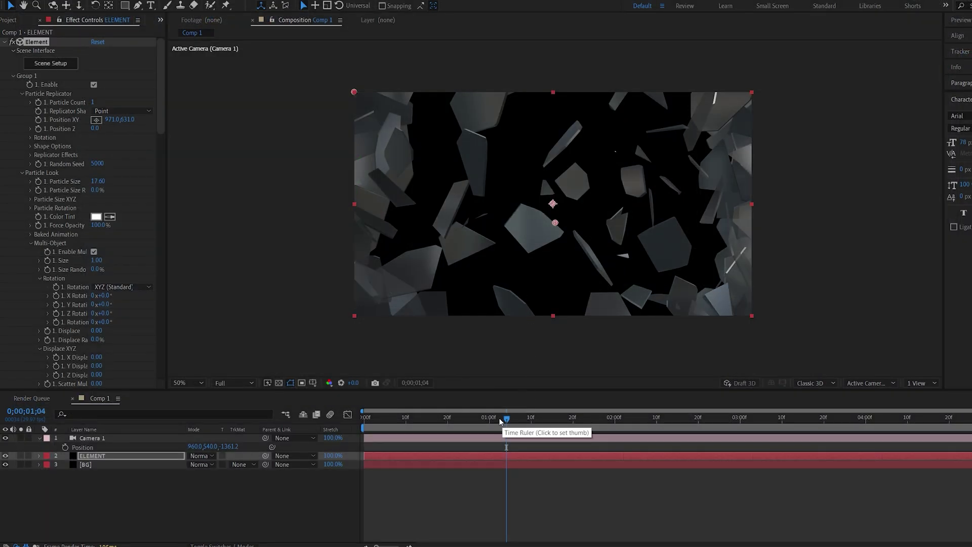
drag(504, 417, 477, 418)
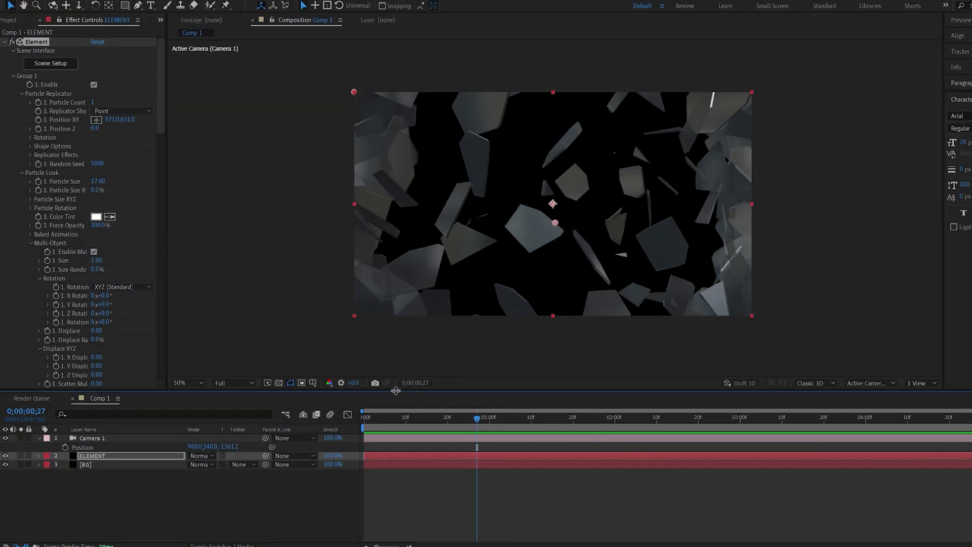
Duplicate the glass model in the Element Scene Setup and assign the copy to Group 3
click(53, 64)
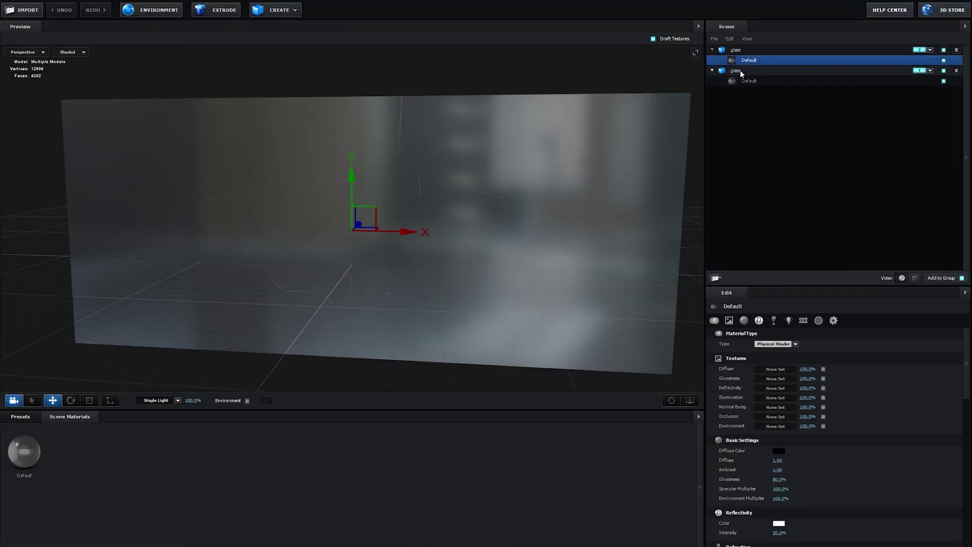
click(736, 49)
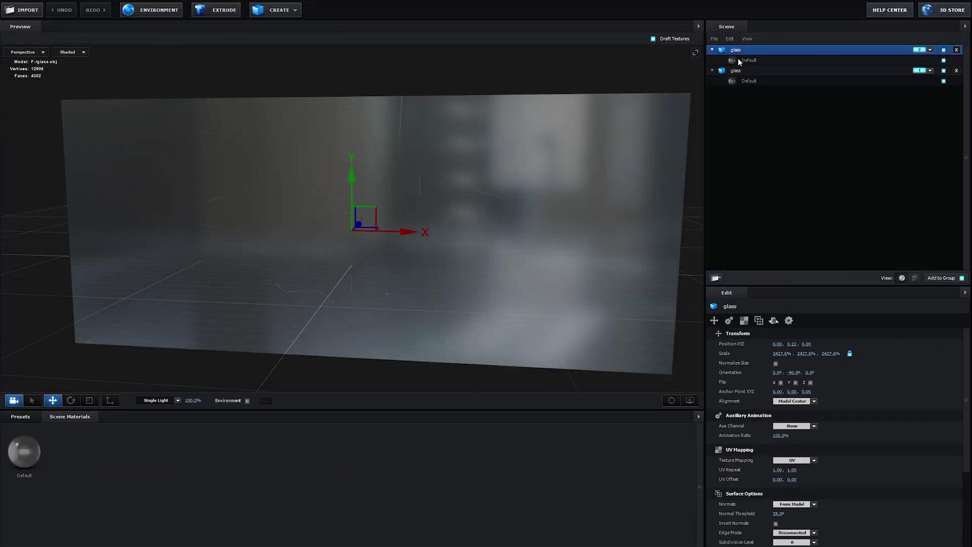
key(ctrl+d)
click(920, 52)
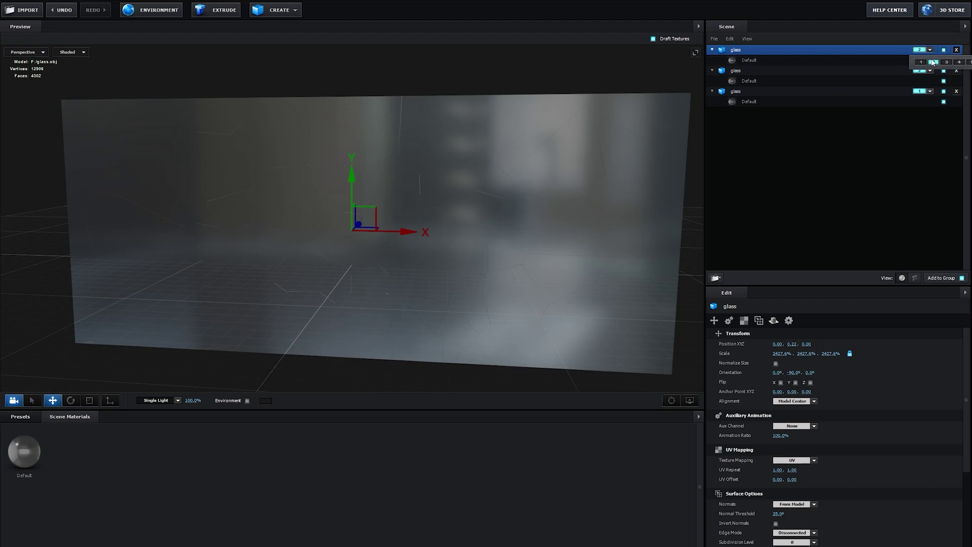
click(947, 63)
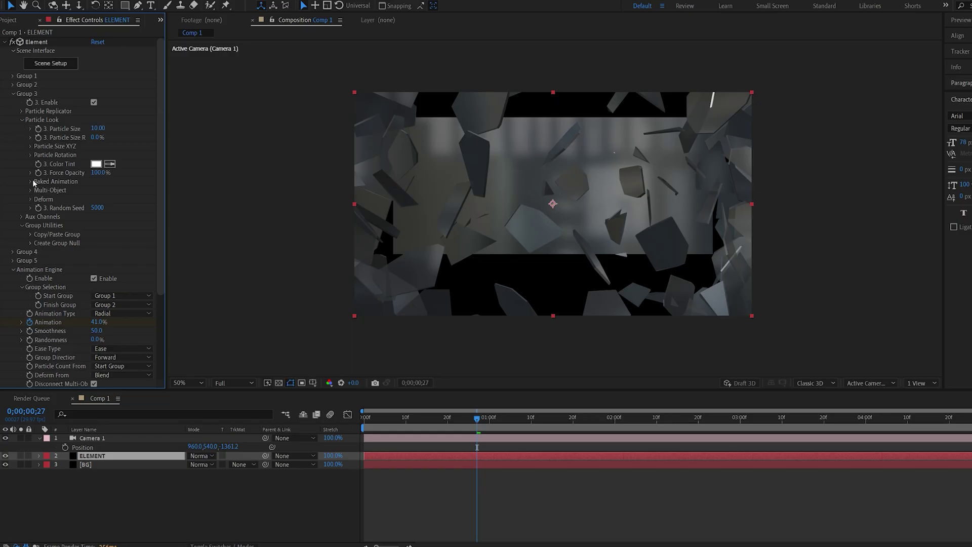
Expand Group 3's Multi-Object and Particle Replicator settings and set its Position Z to -680
click(31, 193)
scroll(95, 199, down, 2)
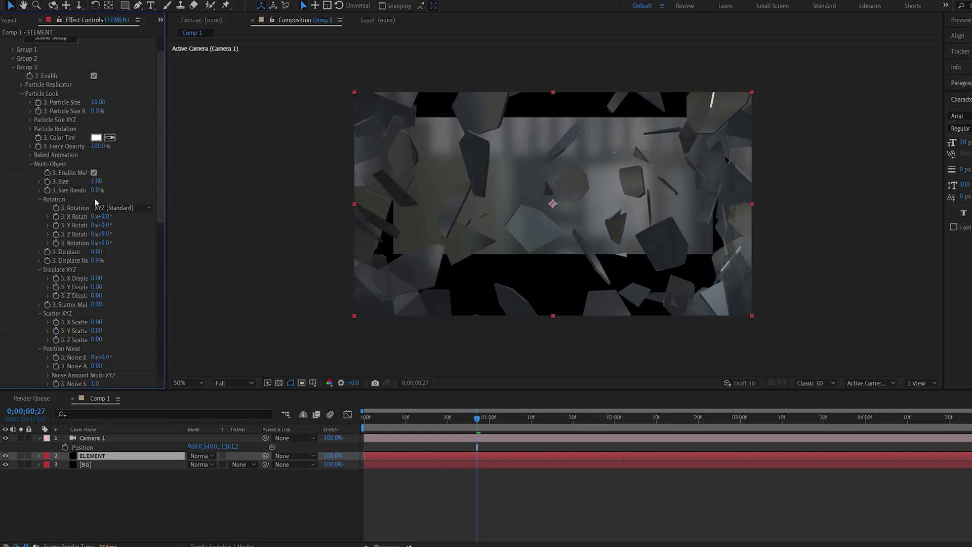
click(21, 85)
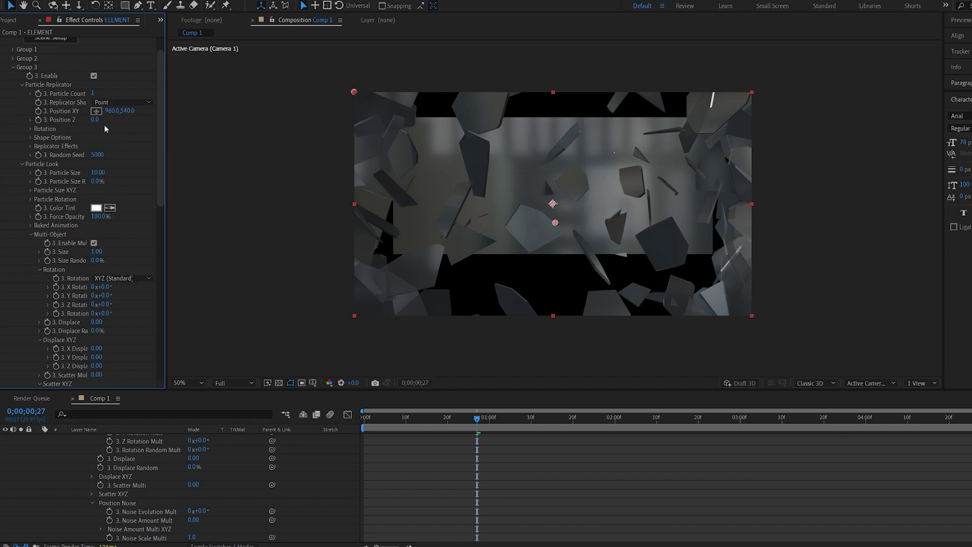
drag(81, 127, 78, 137)
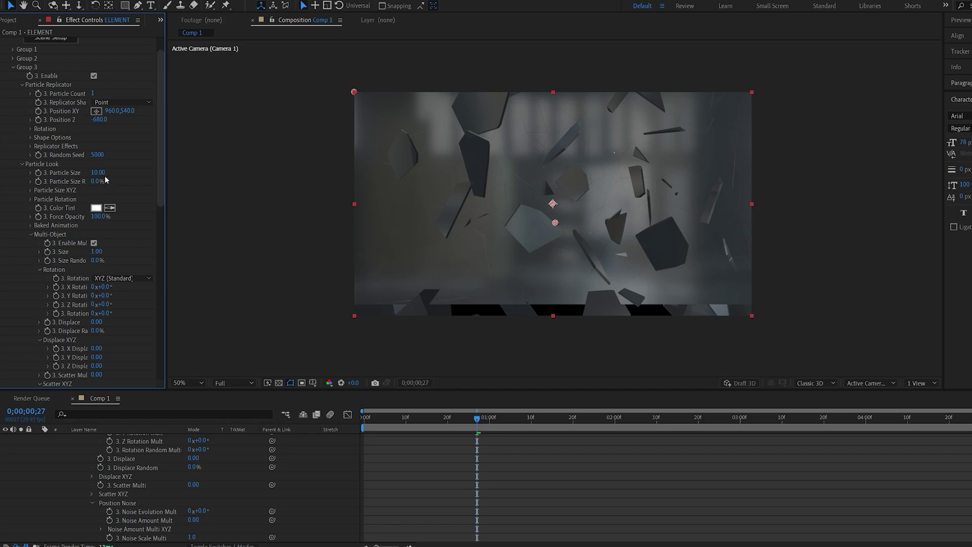
Shrink Group 3's Multi-Object size to 0.07 for tiny glass fragments
scroll(98, 293, down, 3)
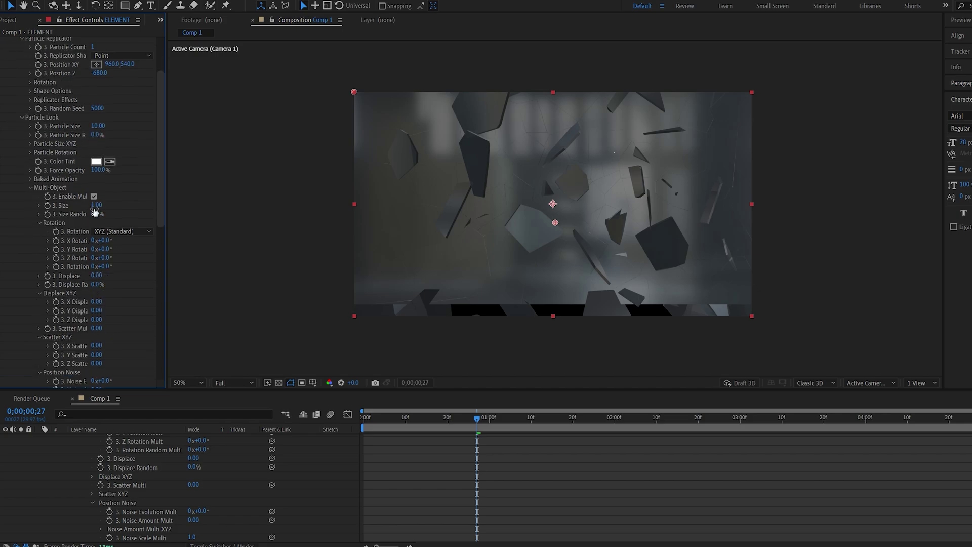
drag(98, 207, 64, 215)
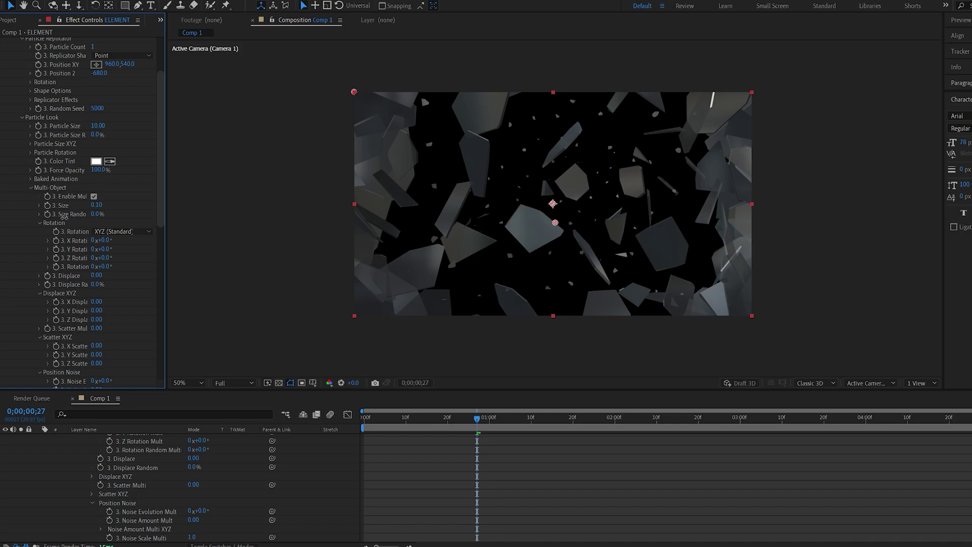
drag(65, 215, 61, 218)
Set Group 3's displacement to 0.21, its scatter to X 1.74, Y 2.02, Z 1.79, and its random rotation to 80°
drag(96, 275, 108, 274)
scroll(97, 296, down, 2)
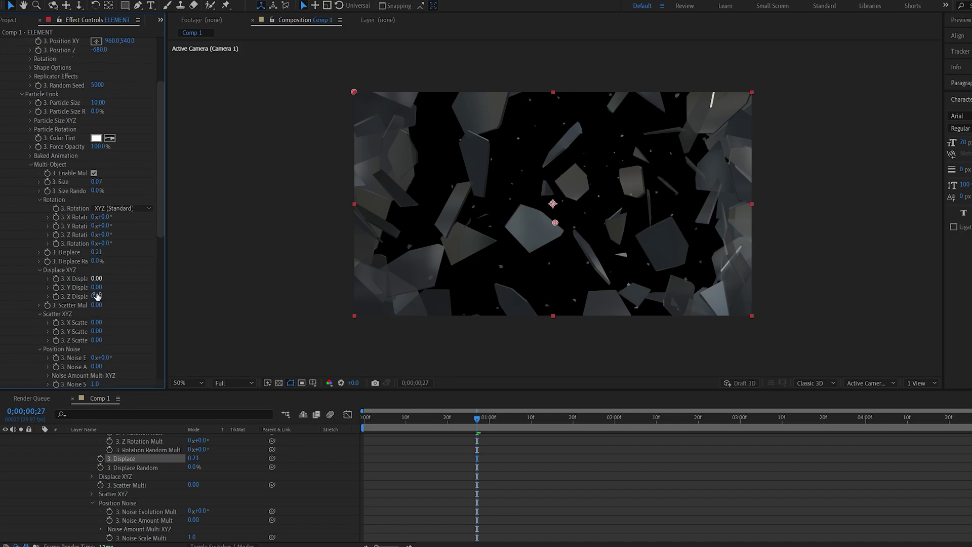
drag(99, 324, 125, 322)
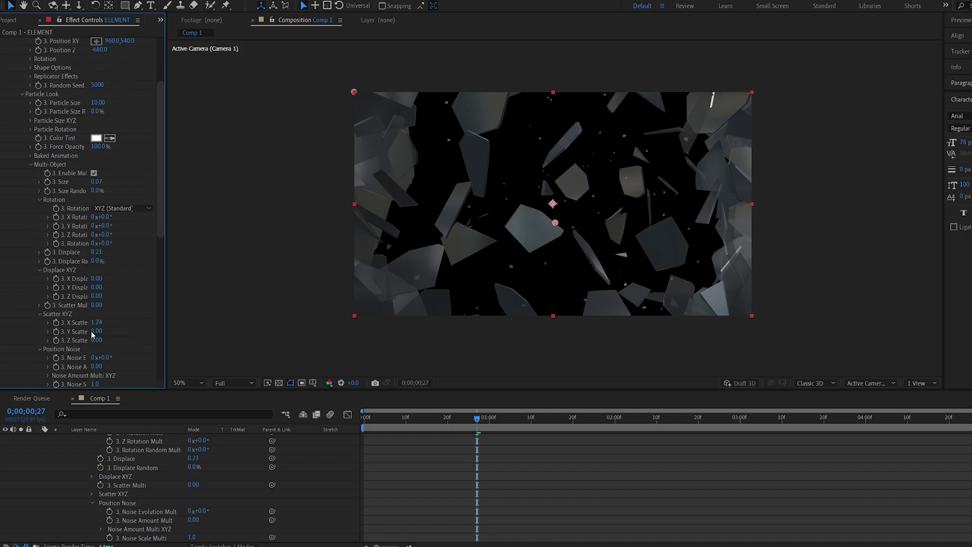
Keyframe Group 3's Size and Displace on frame 1 and move both keyframes to about frame 13
drag(408, 422, 370, 426)
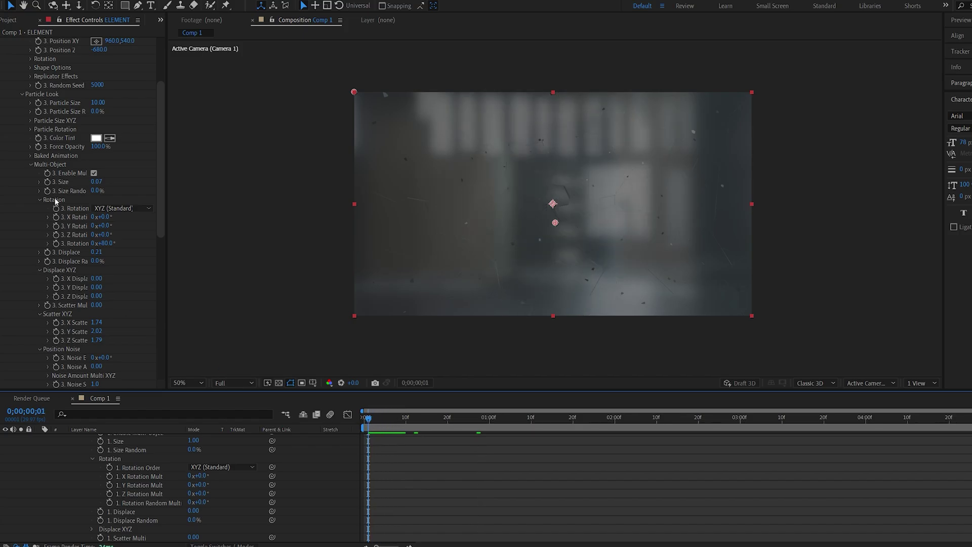
click(48, 253)
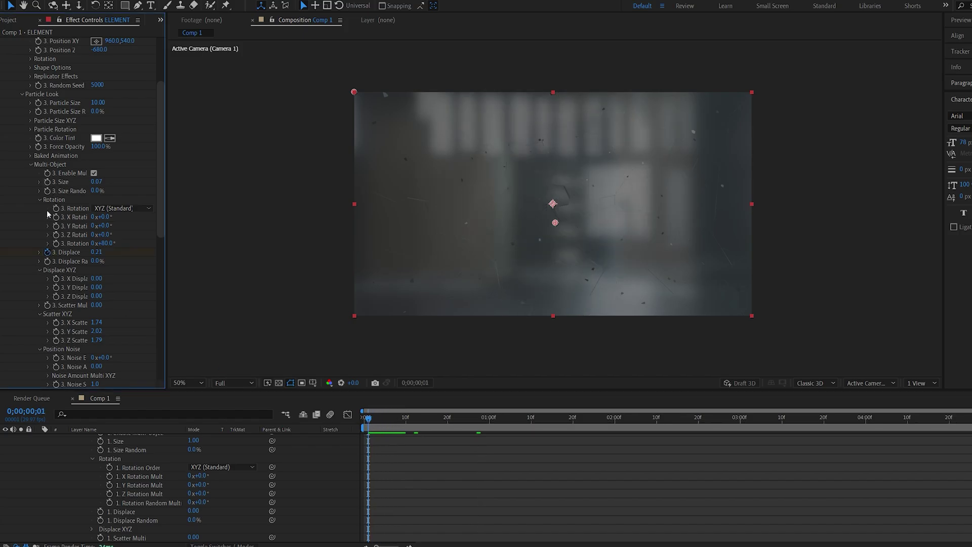
key(u)
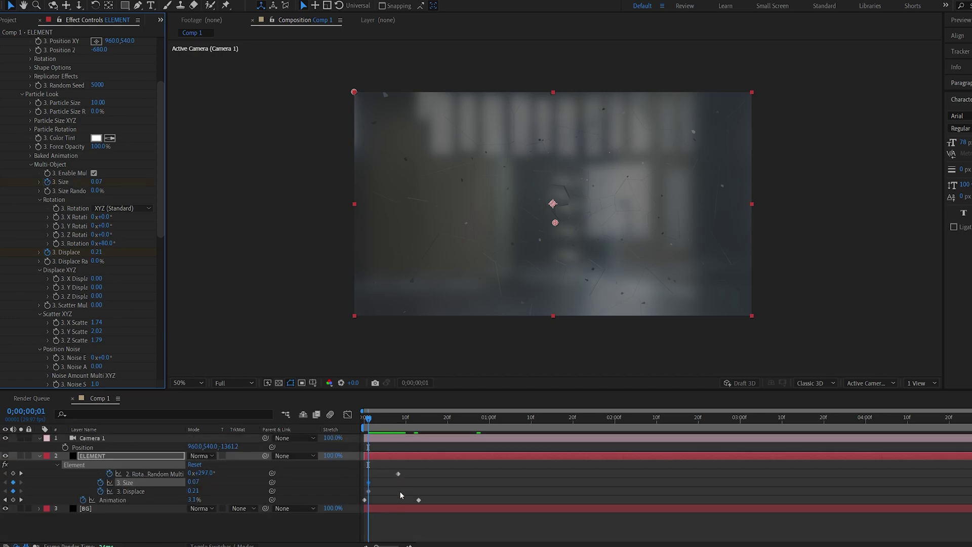
drag(382, 479, 415, 499)
Set Group 3's Displace and Size to 0 on frame 1
click(193, 491)
text(0)
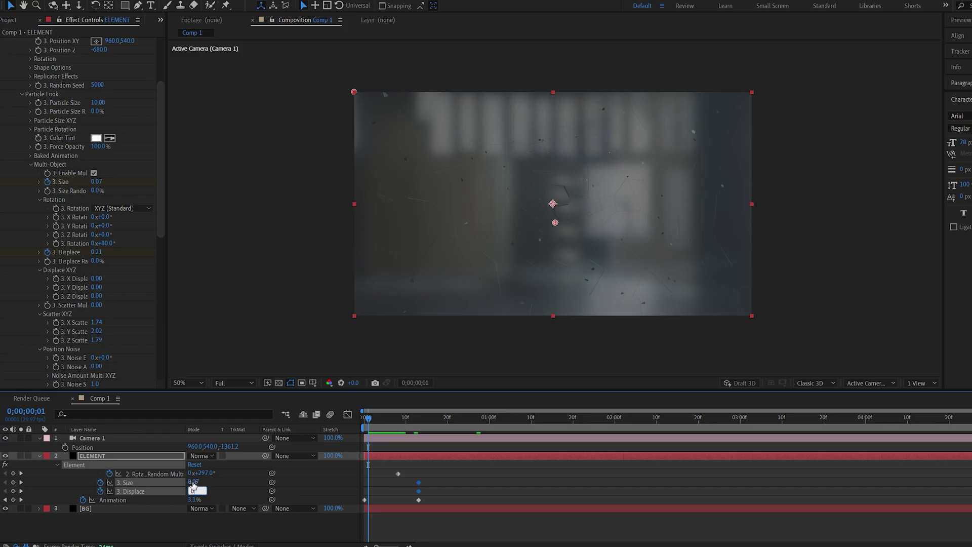
click(193, 482)
text(0)
click(226, 488)
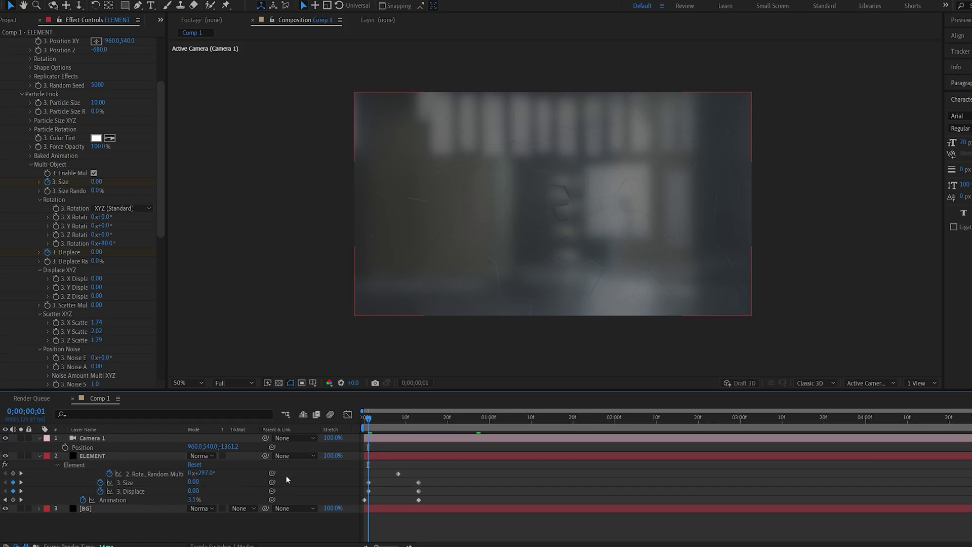
Play back the shatter from the start and set Group 3's displacement to 0.64 at the composition's end
click(361, 424)
key(space)
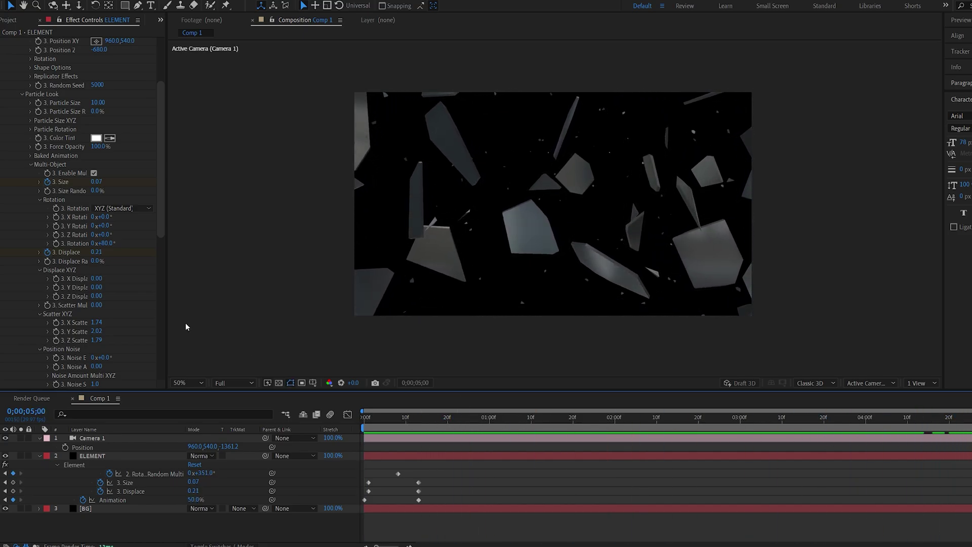
drag(97, 253, 106, 253)
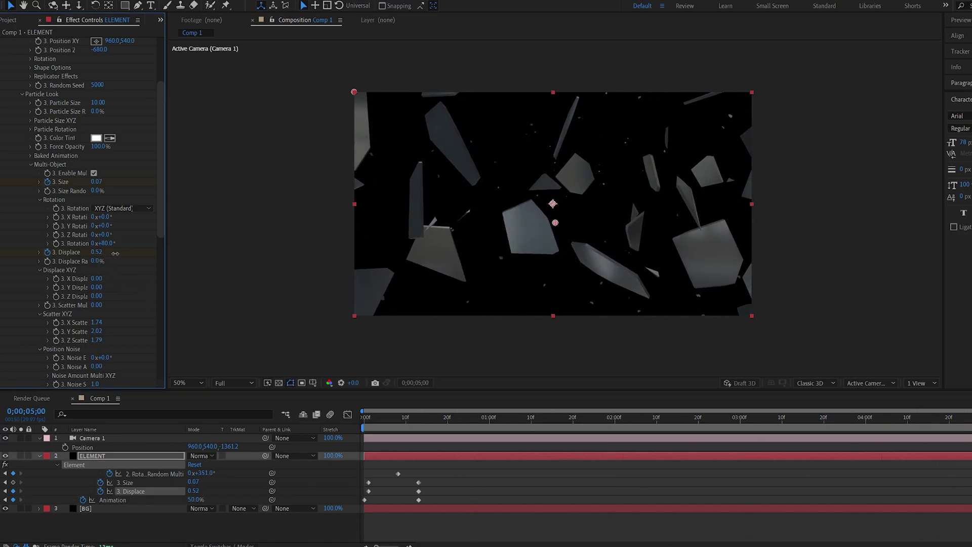
Keyframe Group 3's random rotation at 80° on frame 8 and at a higher value at the composition's end, and preview it
click(398, 419)
click(54, 244)
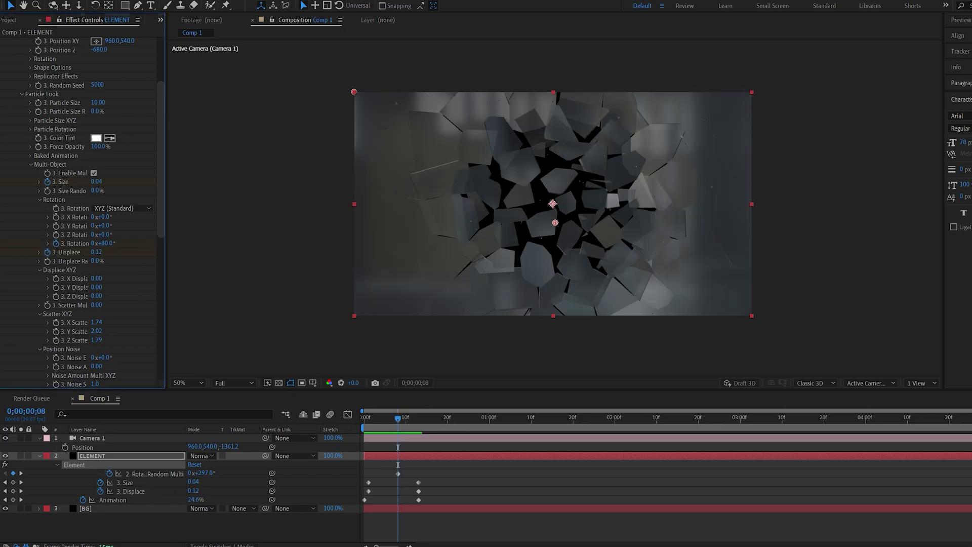
click(971, 418)
key(space)
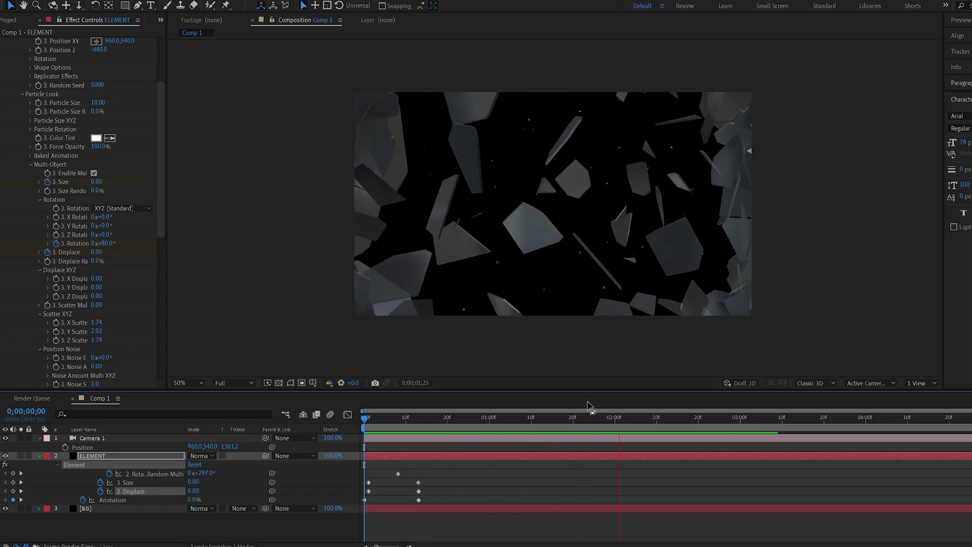
Enable ambient occlusion in the ELEMENT layer's render settings, viewing the shards at 0;00;01;17
click(561, 430)
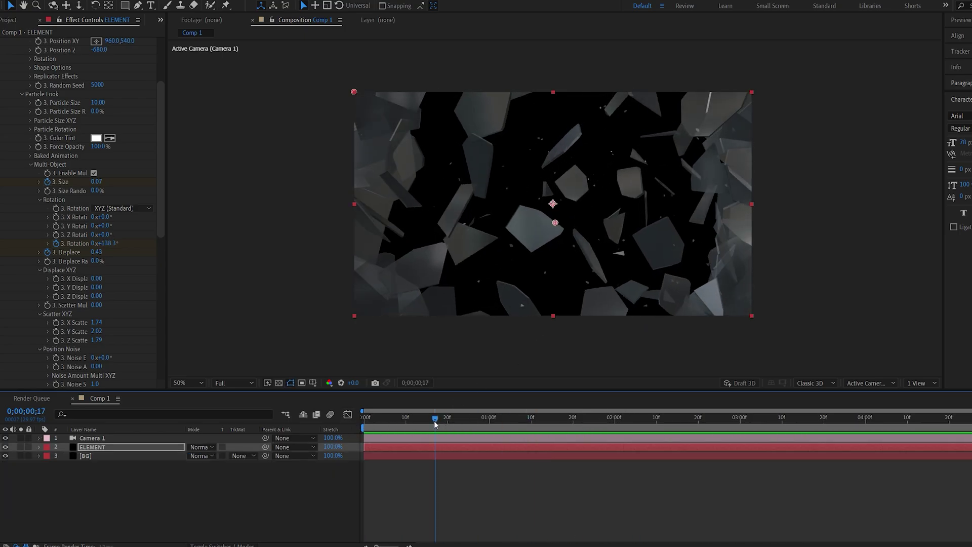
scroll(31, 304, down, 10)
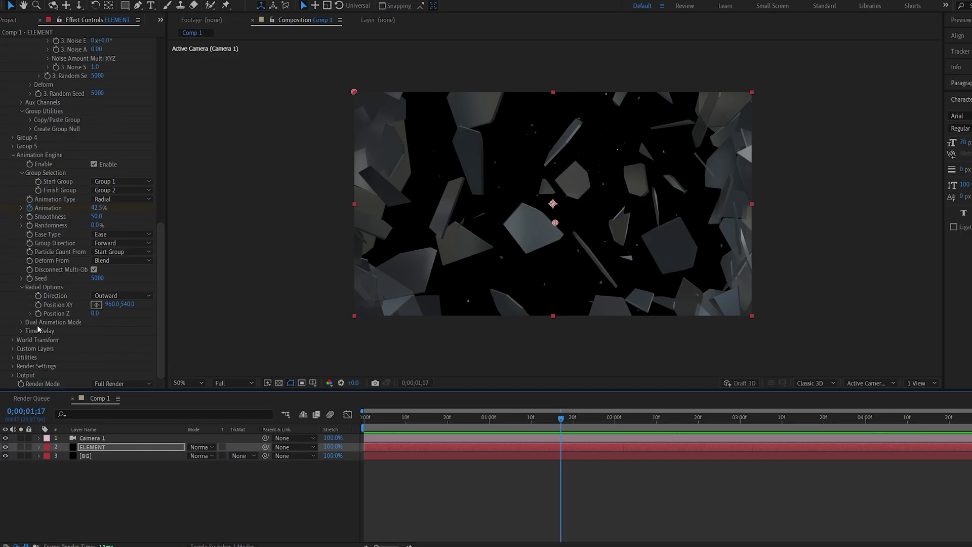
click(11, 366)
scroll(31, 287, down, 4)
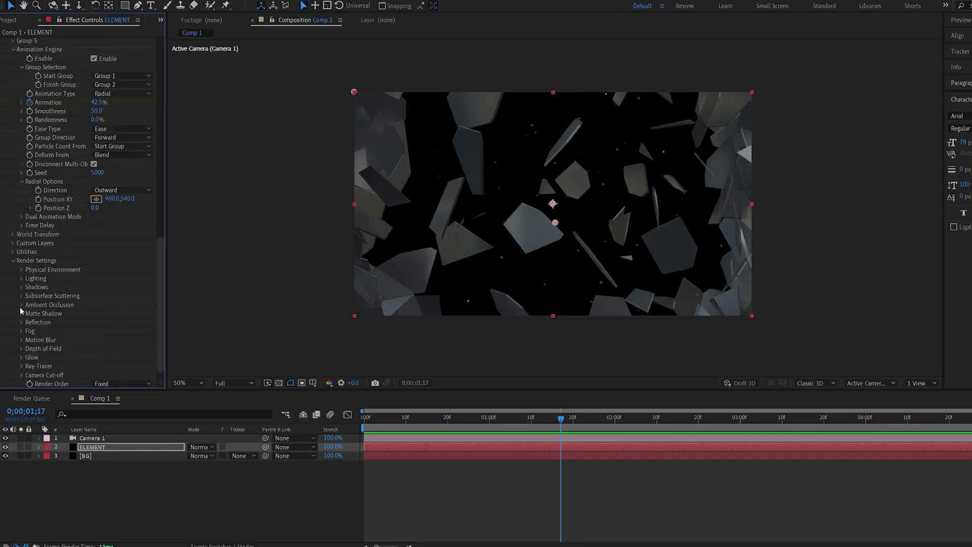
click(21, 306)
scroll(20, 310, down, 2)
click(94, 261)
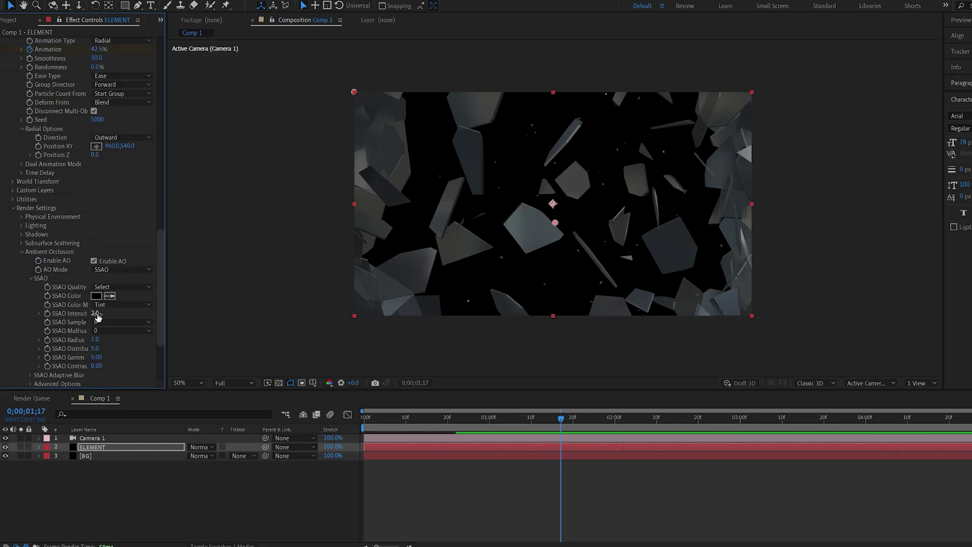
Set the ELEMENT layer's SSAO intensity to 5 and its additional lighting preset to Aqua
click(96, 313)
text(5)
click(128, 353)
click(21, 226)
click(110, 252)
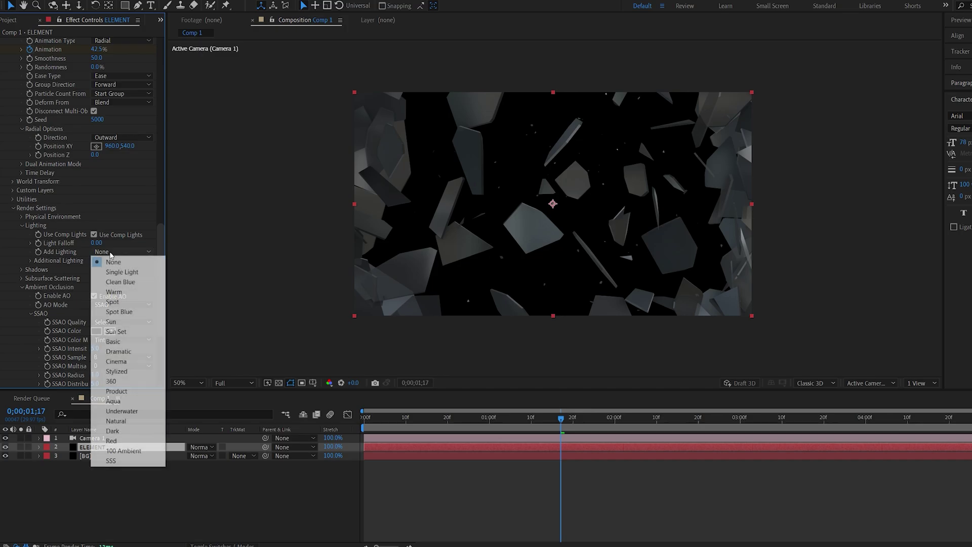
click(134, 407)
Create a text layer reading GLASS, place it between ELEMENT and BG, and play the shatter from the start
right_click(224, 511)
mouse_move(239, 401)
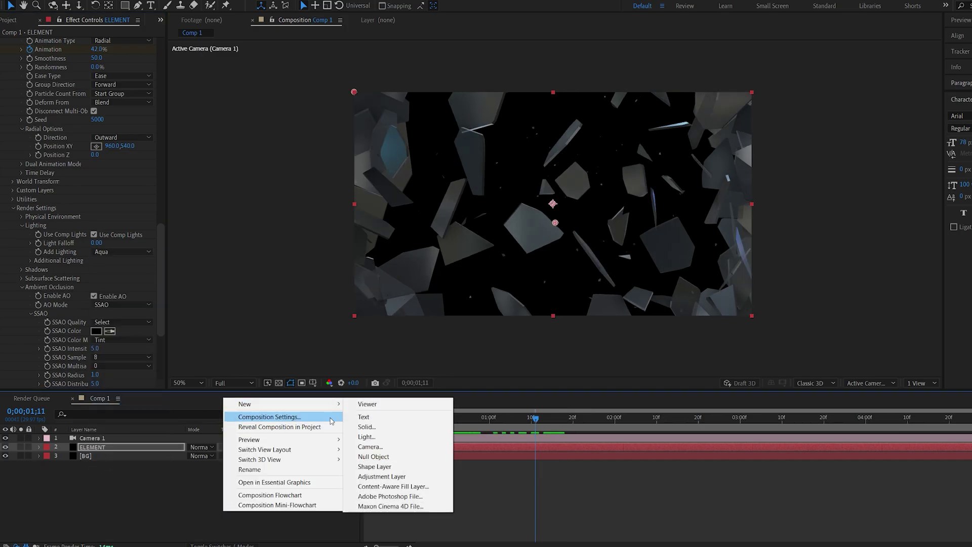
click(374, 418)
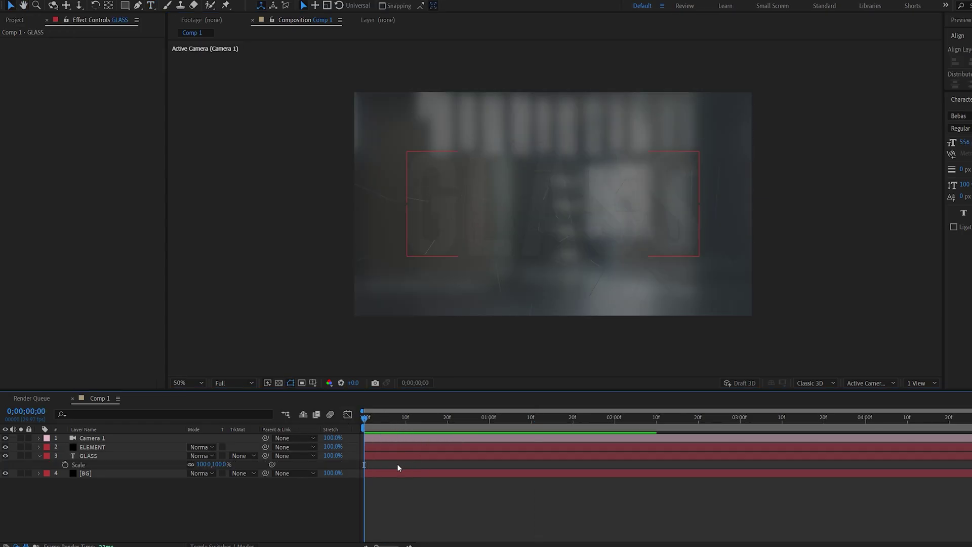
key(space)
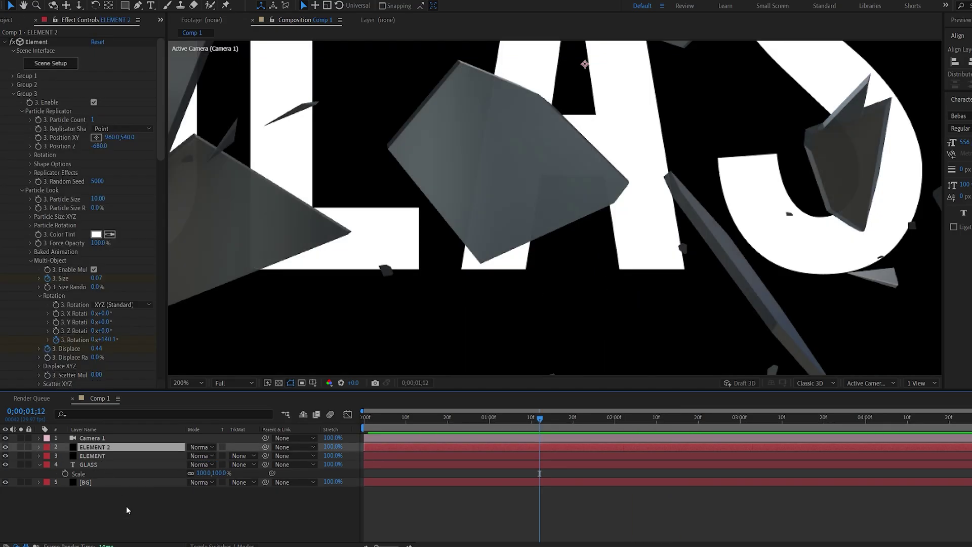
Create an adjustment layer directly below the ELEMENT layer and set its track matte to Alpha Matte "ELEMENT"
right_click(126, 510)
mouse_move(150, 399)
click(292, 472)
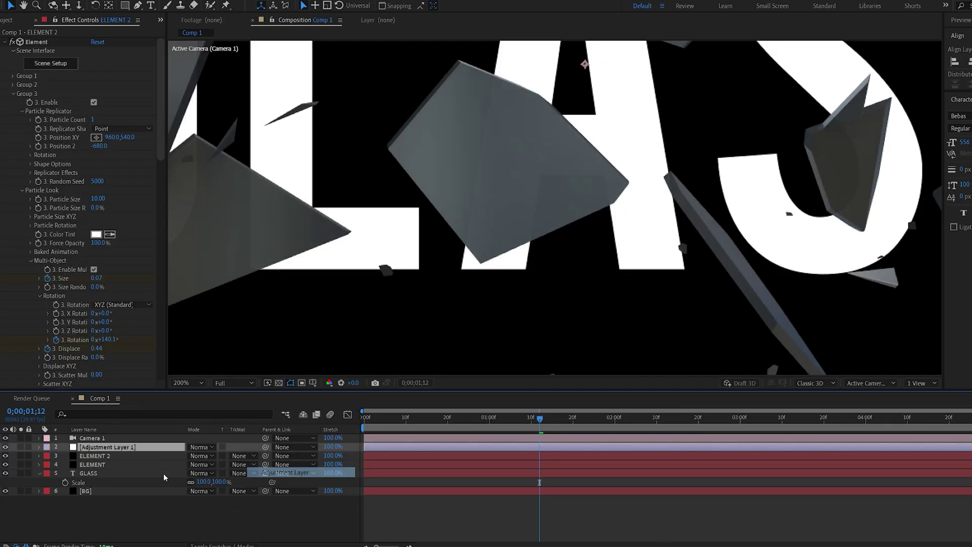
drag(95, 448, 249, 474)
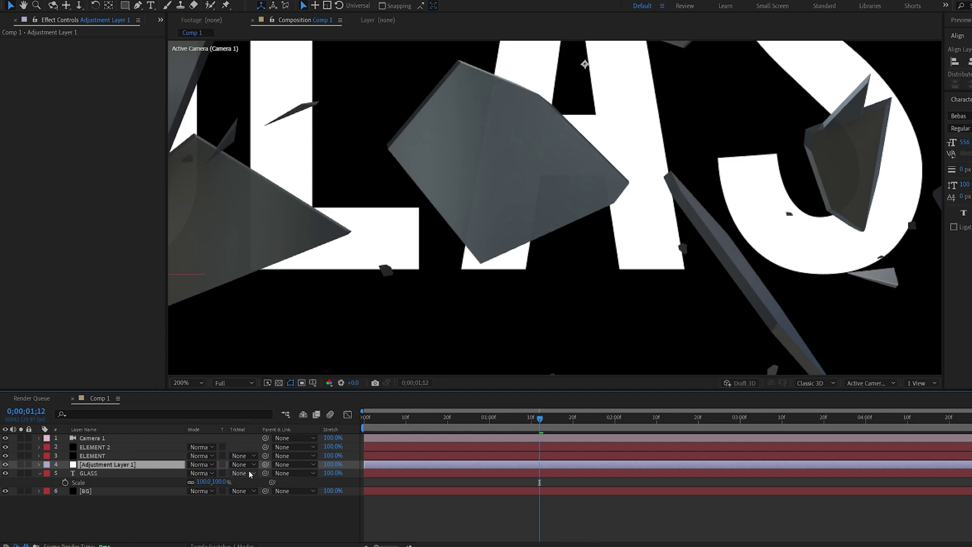
click(240, 465)
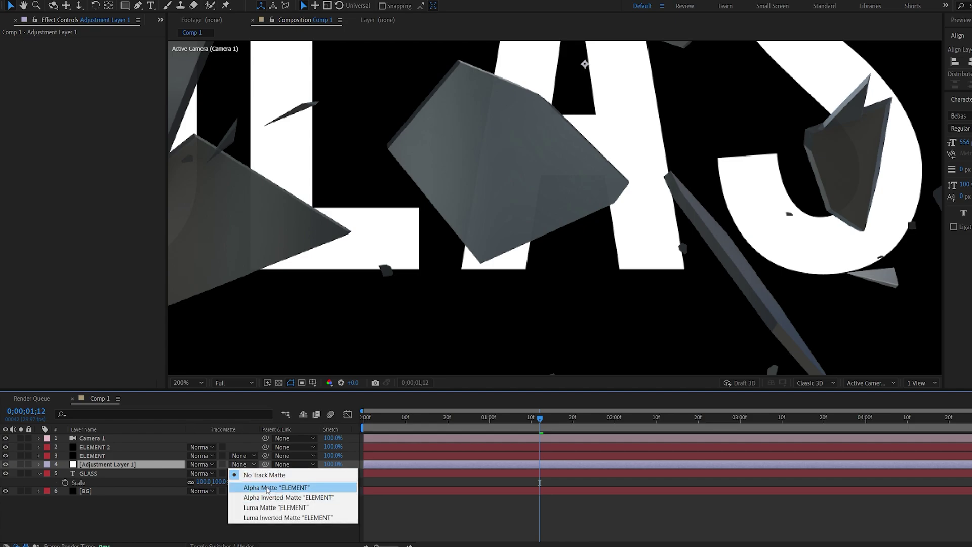
click(251, 490)
Apply Fast Box Blur to the adjustment layer, trying a blur radius of 5 and settling on 2
key(ctrl+space)
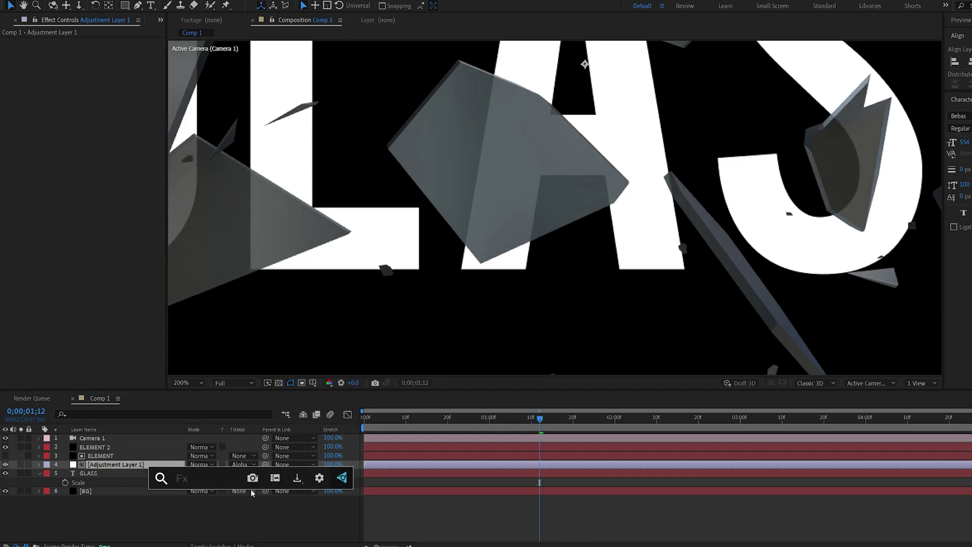
text(fa)
click(172, 450)
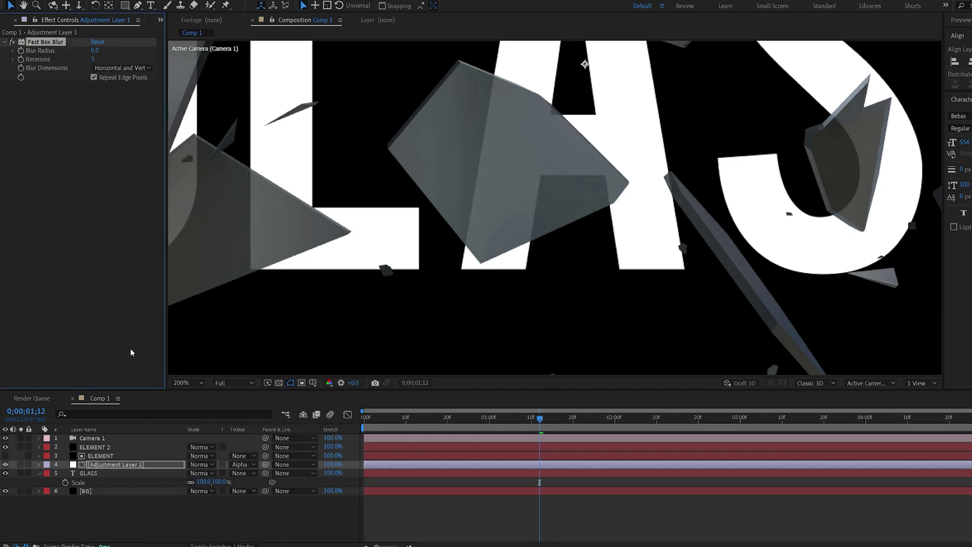
click(95, 51)
text(5)
click(63, 160)
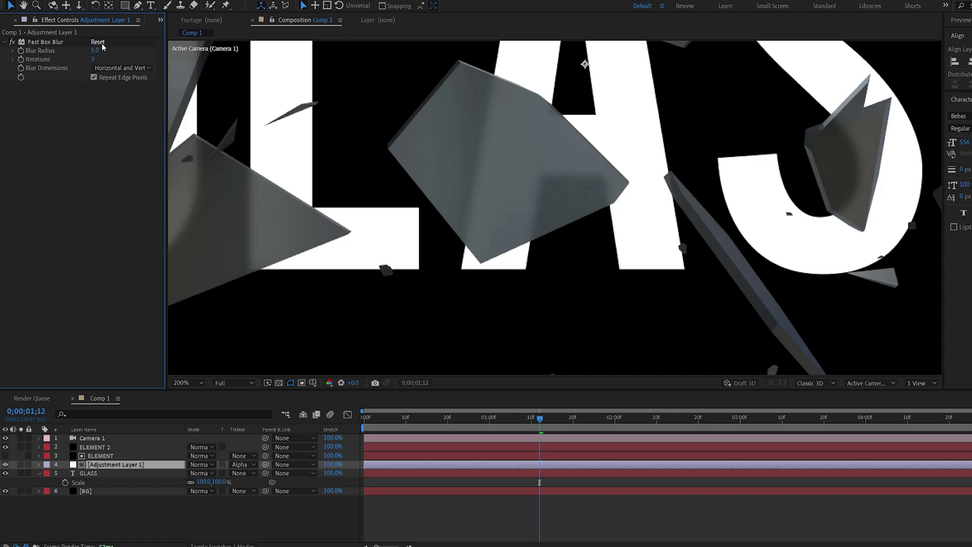
drag(95, 50, 94, 52)
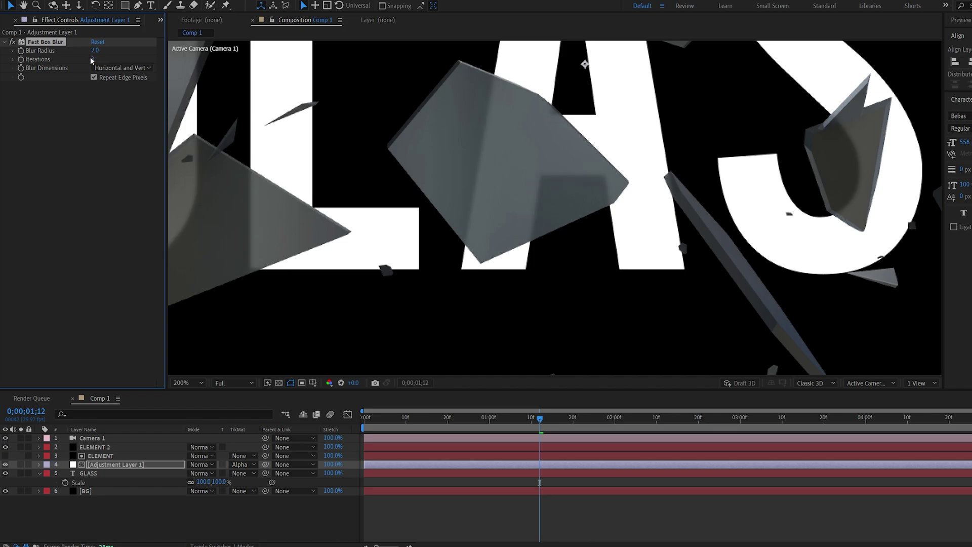
Apply the Scatter effect to the adjustment layer with a scatter amount of 5 and inspect the text refracted through a shard
key(ctrl+space)
text(scat)
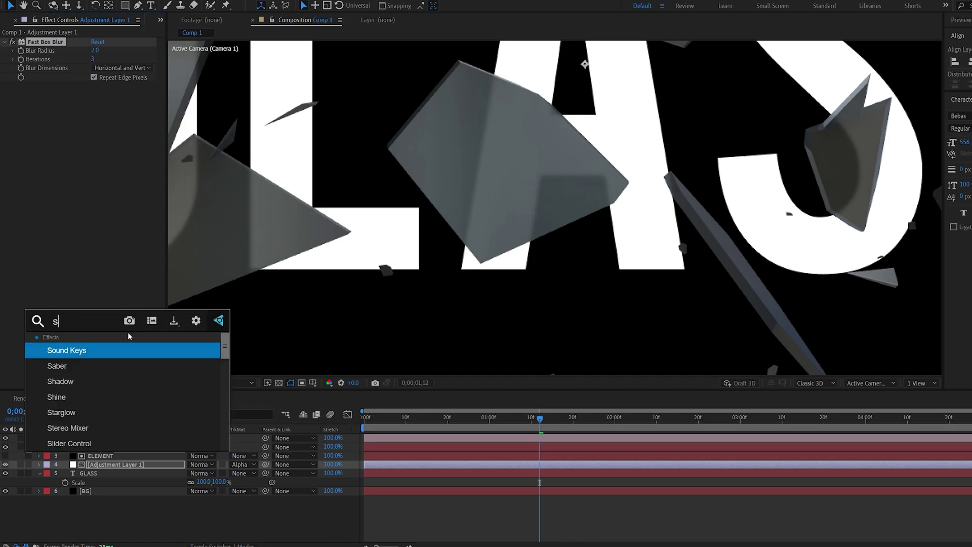
key(Return)
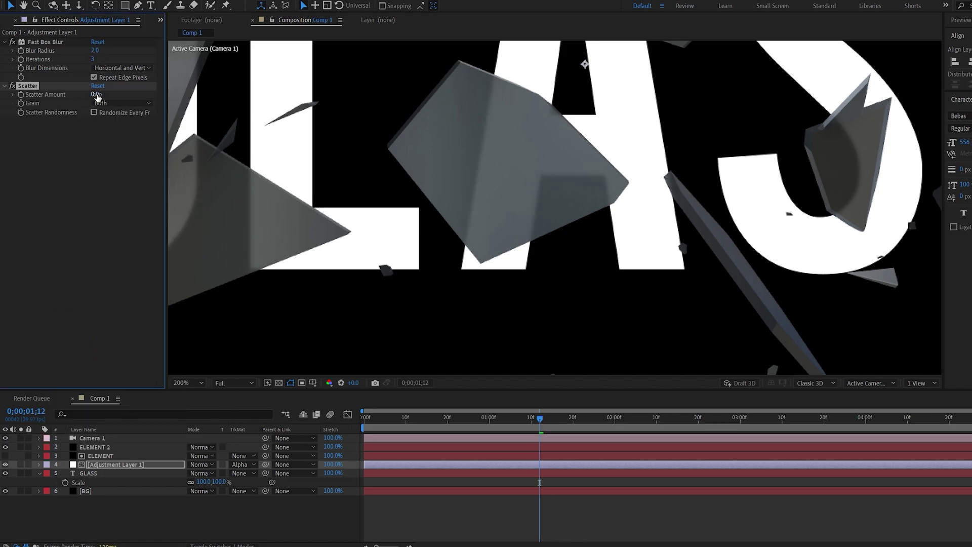
click(96, 94)
text(5)
key(Return)
scroll(408, 242, up, 2)
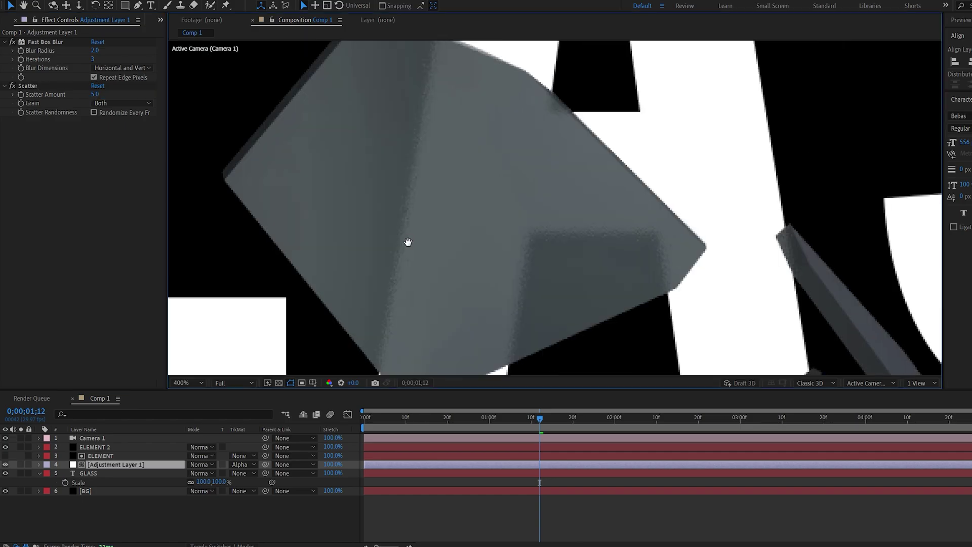
drag(409, 242, 443, 240)
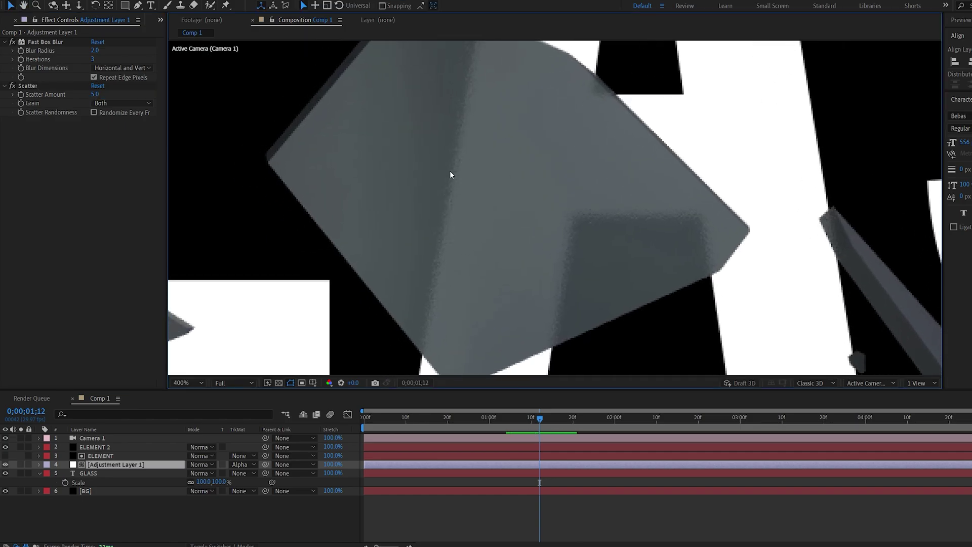
key(slash)
Duplicate the ELEMENT 2 layer and set the duplicate's output to show only the Specular pass
click(91, 448)
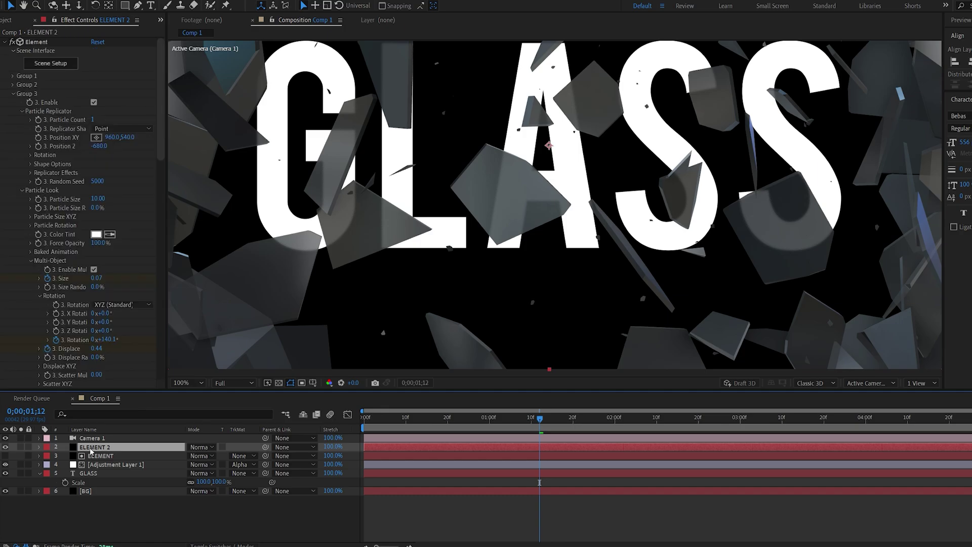
key(ctrl+d)
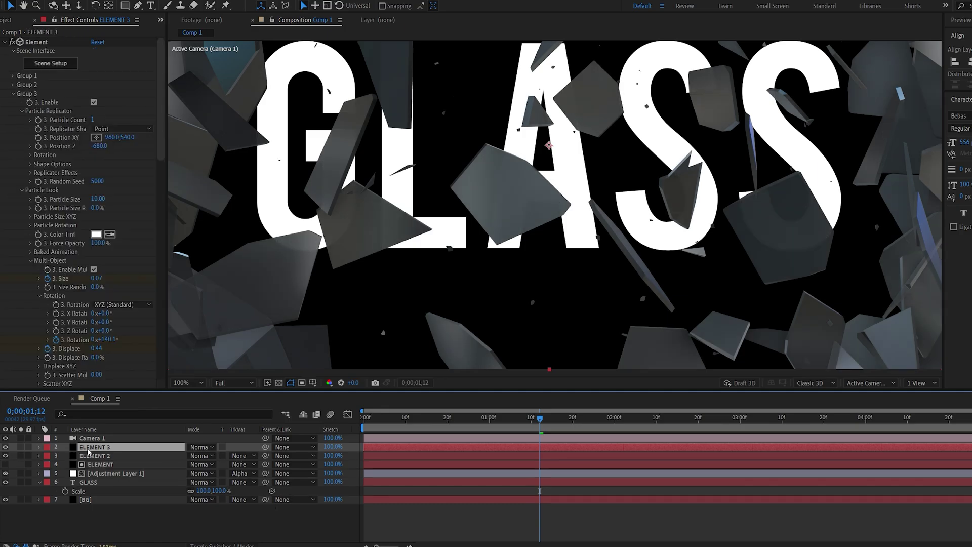
scroll(51, 309, down, 15)
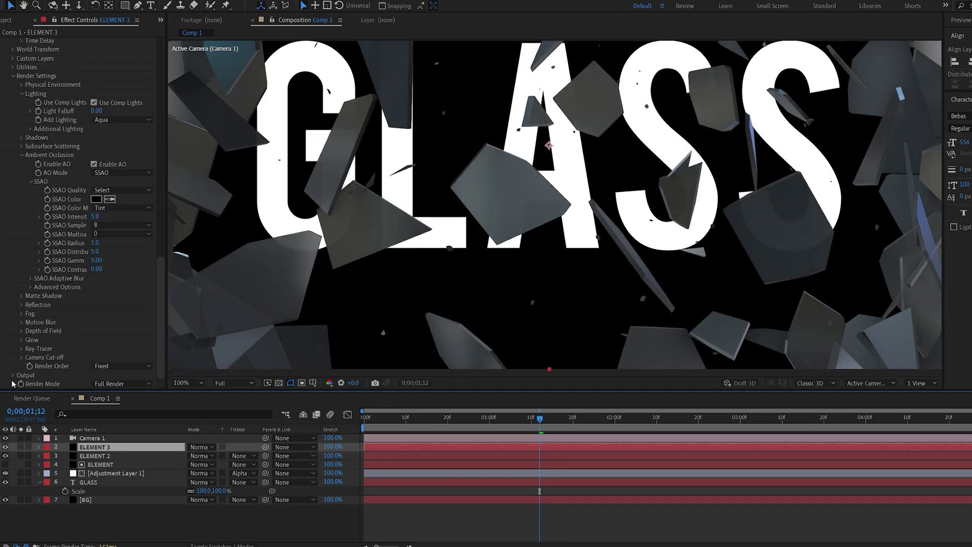
click(12, 376)
scroll(56, 304, down, 5)
click(121, 243)
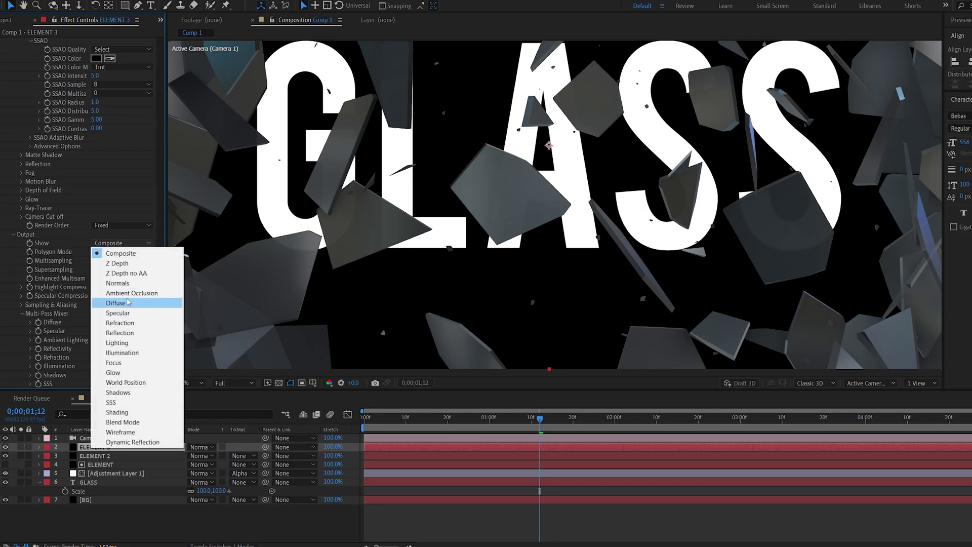
click(127, 315)
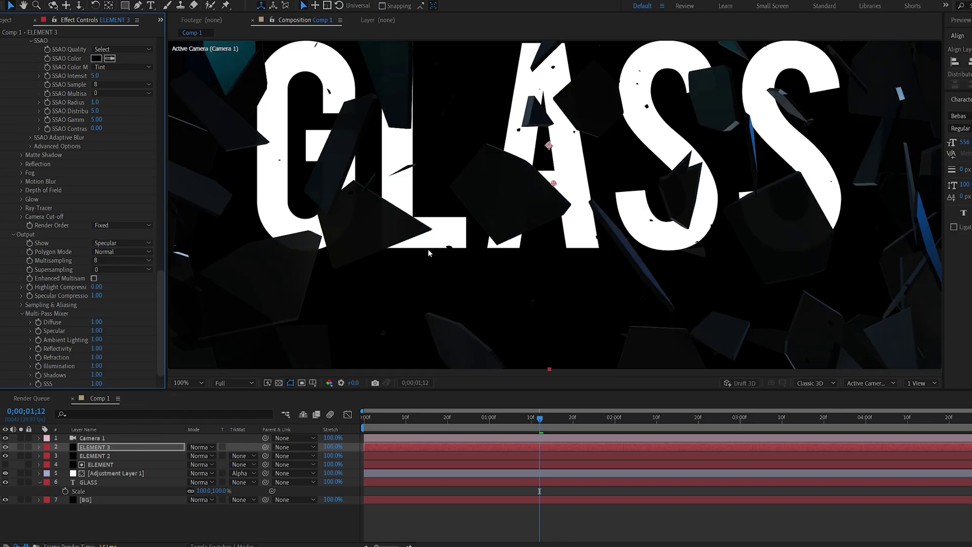
Apply the Deep Glow effect to the specular layer ELEMENT 3
scroll(429, 252, down, 1)
drag(529, 241, 509, 252)
key(v)
key(ctrl+space)
text(d)
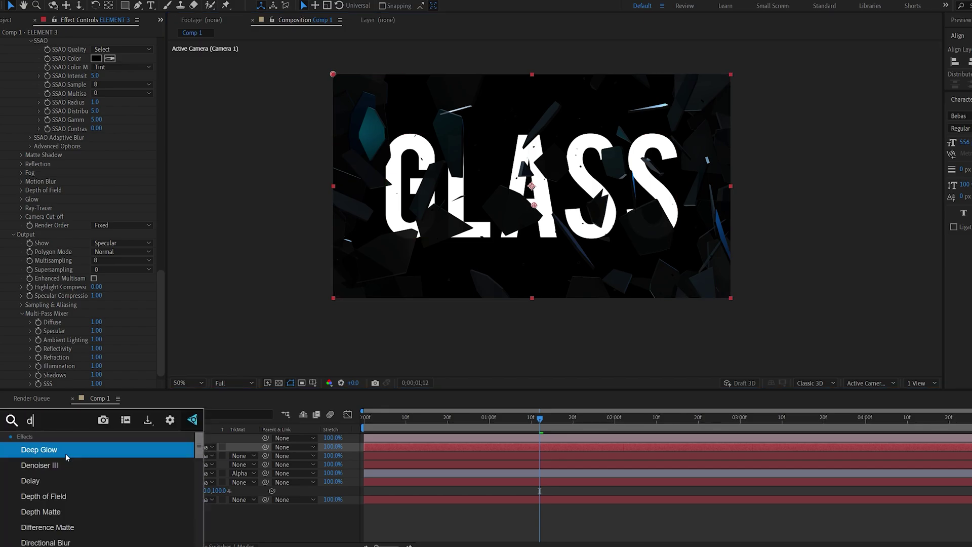
click(66, 457)
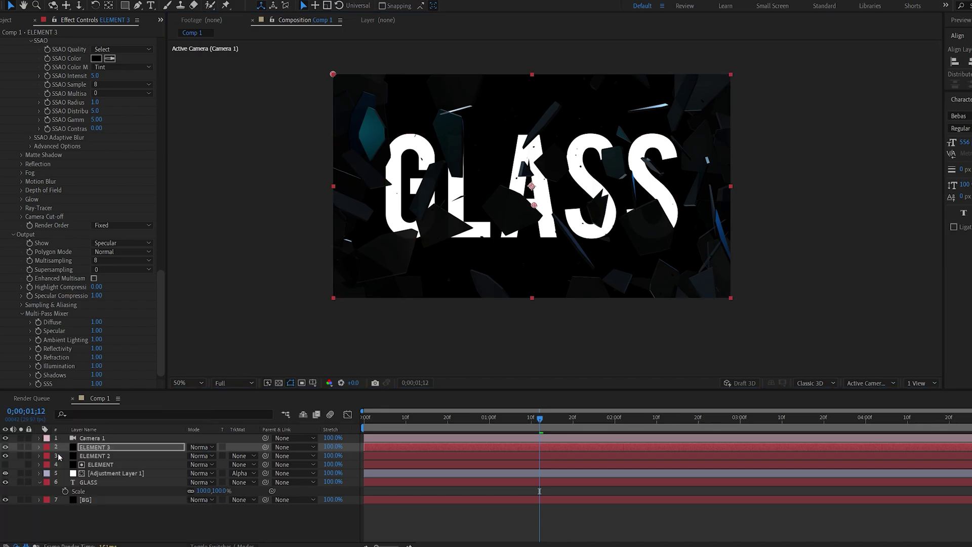
Set ELEMENT 3's blending mode to Add and its opacity to 90%, and play the composition from the start
click(206, 448)
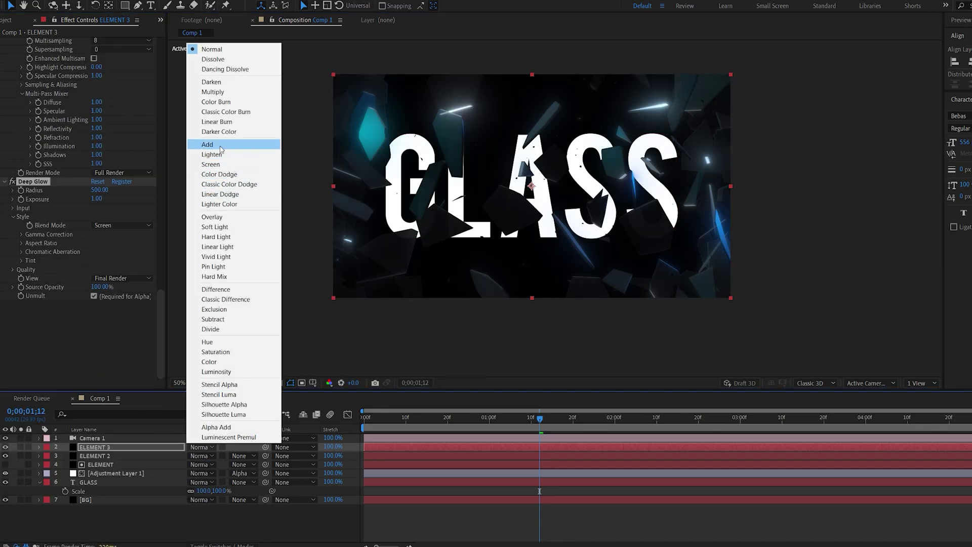
click(220, 145)
key(t)
key(Home)
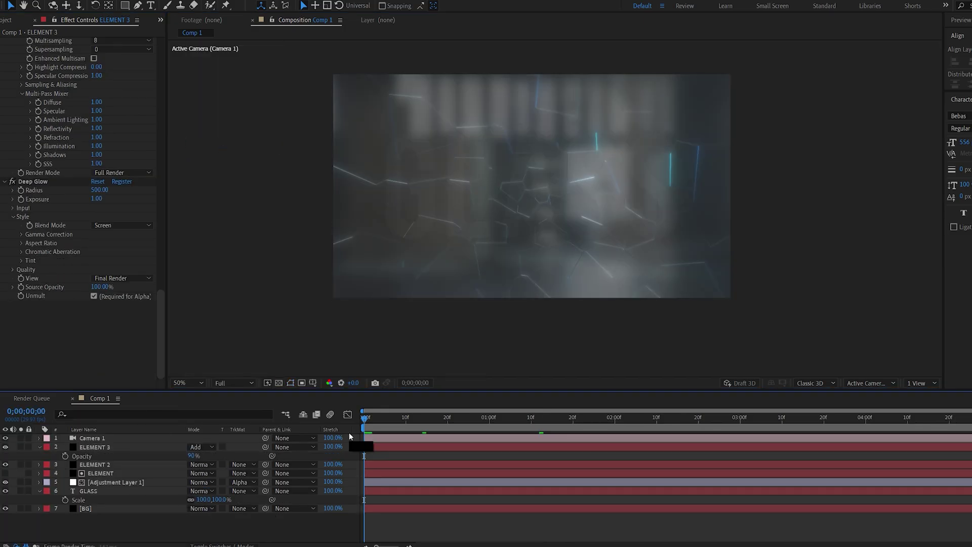
key(space)
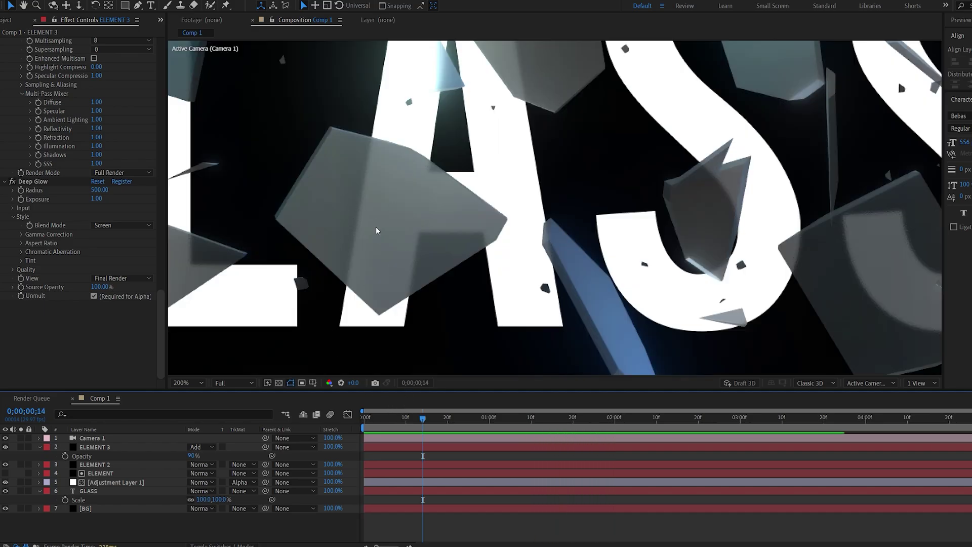
Solo the ELEMENT 2 layer and set its depth of field mode to Focus Indicator
scroll(376, 230, down, 4)
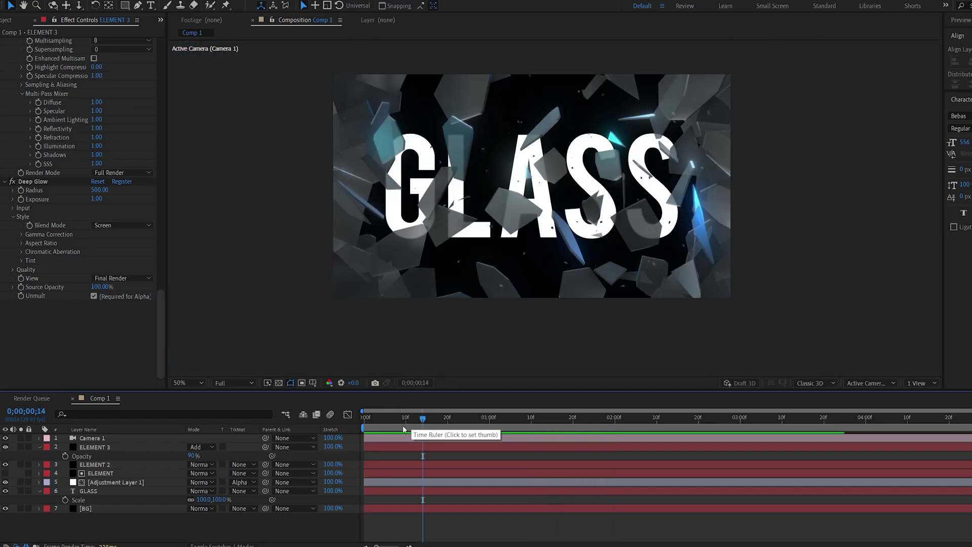
click(39, 448)
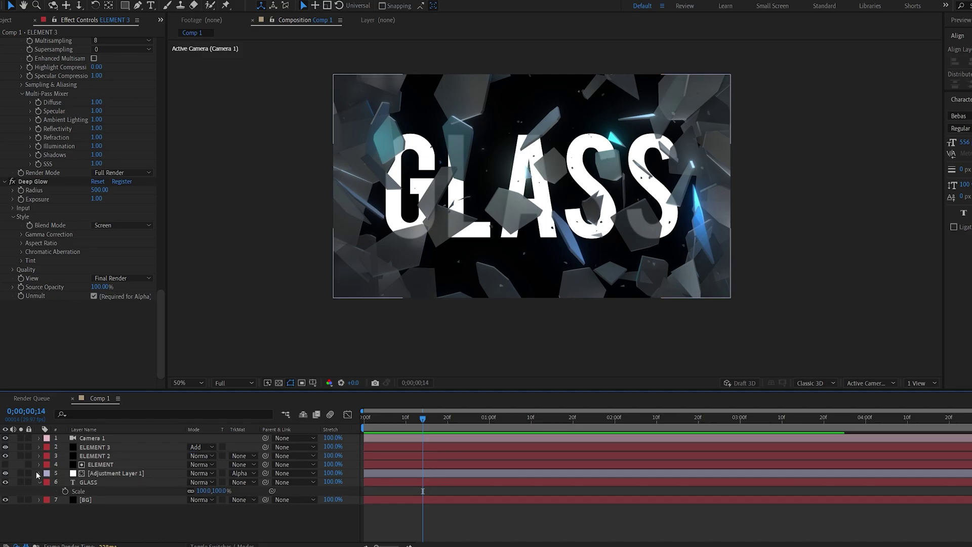
click(39, 482)
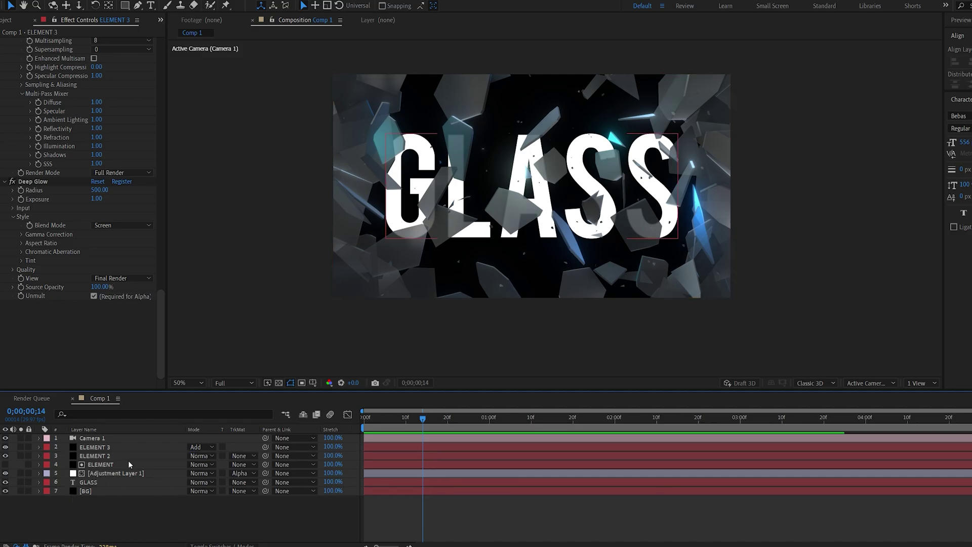
click(96, 458)
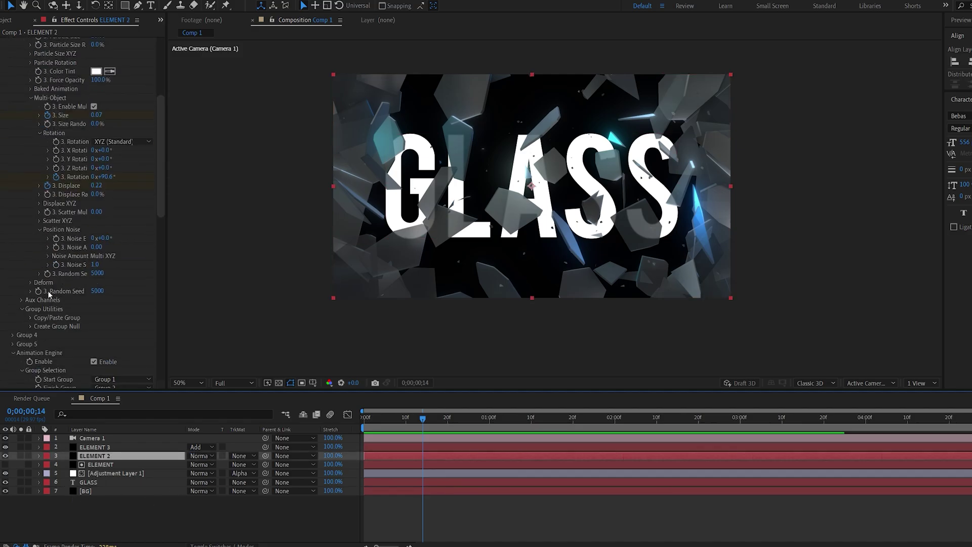
scroll(56, 303, down, 10)
click(20, 456)
scroll(31, 314, down, 5)
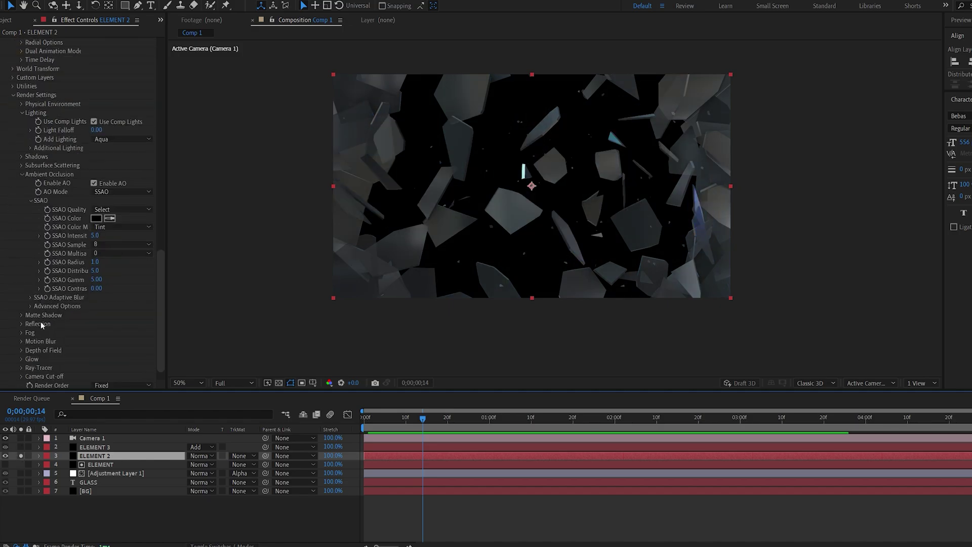
click(21, 331)
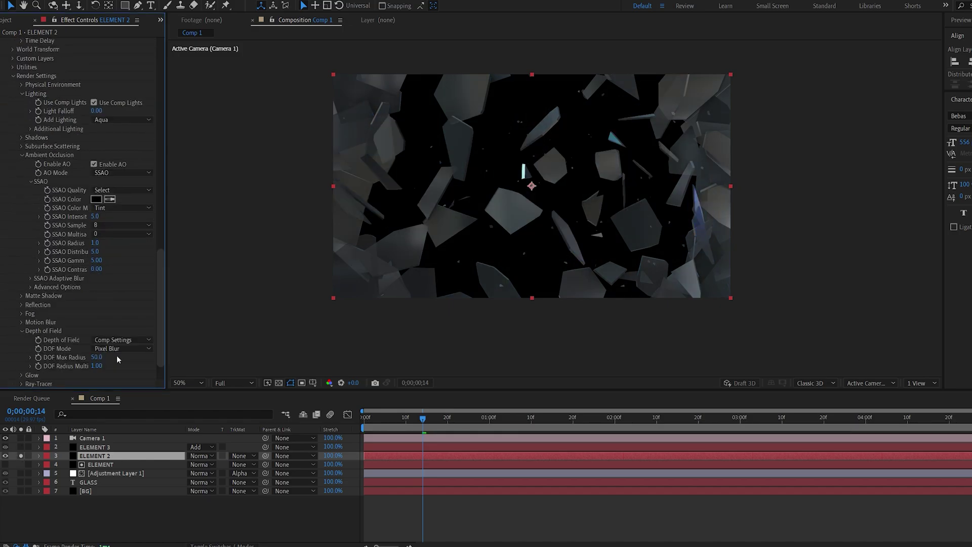
click(121, 348)
click(116, 399)
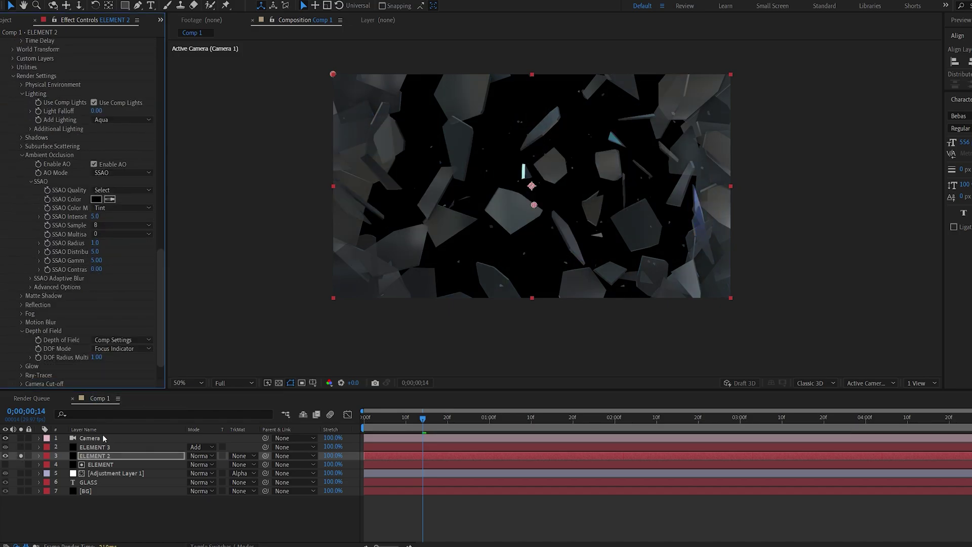
Turn on depth of field for Camera 1 and set its focus distance to 630 pixels
click(92, 440)
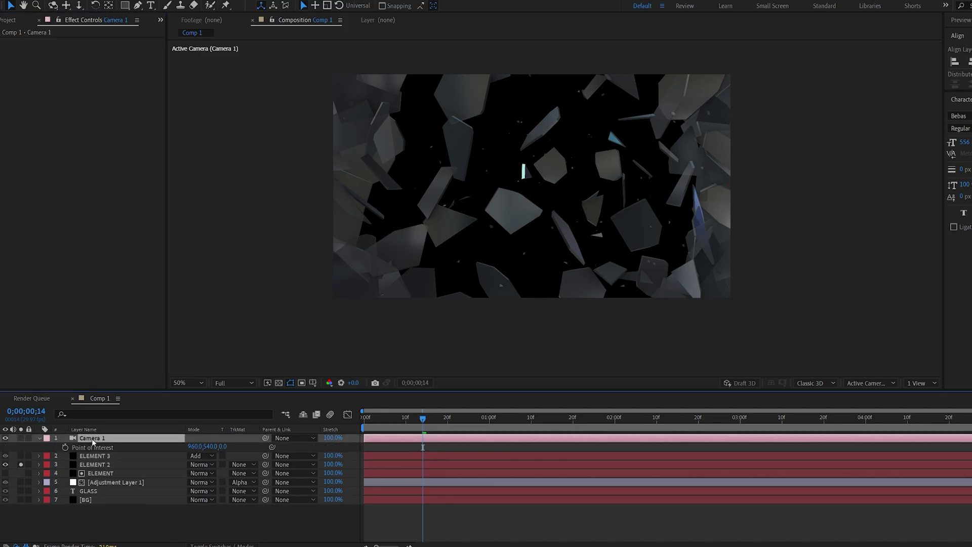
key(a)
key(a)
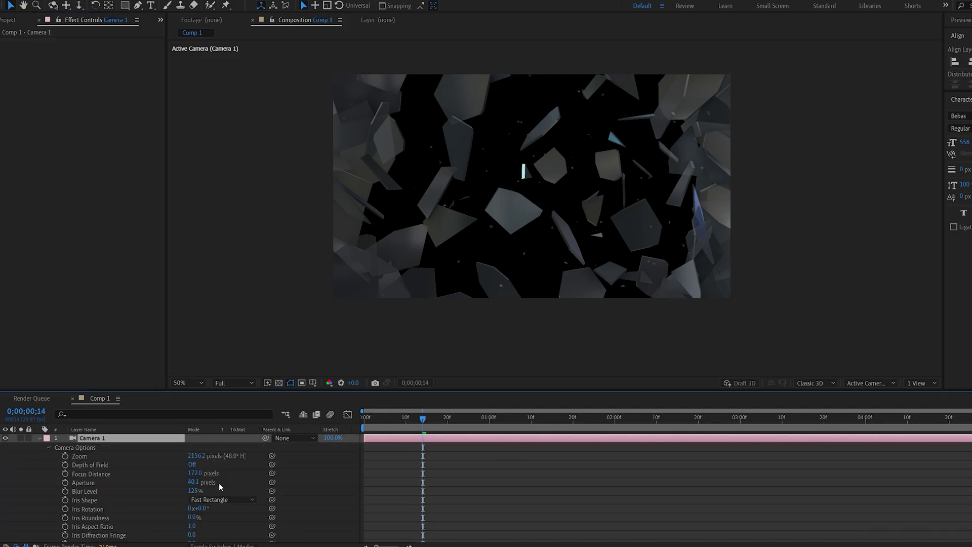
click(193, 466)
click(216, 473)
drag(268, 472, 423, 473)
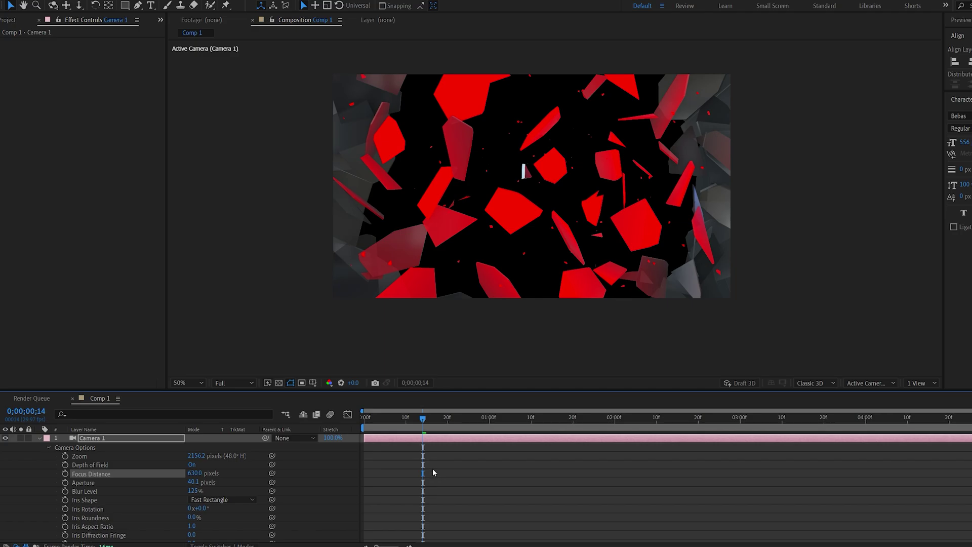
Set ELEMENT 2's depth of field mode to Pixel Blur and inspect the blurred shards up close
click(38, 439)
click(74, 455)
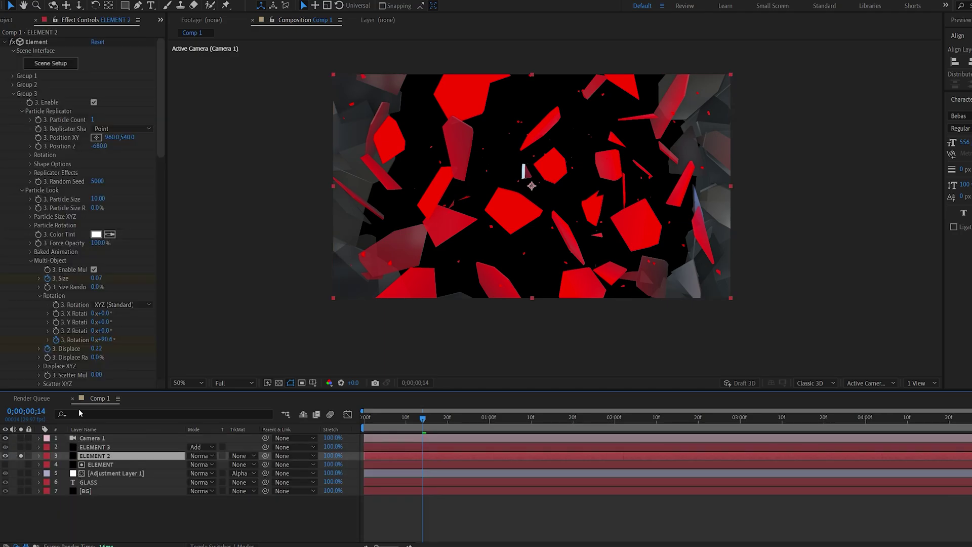
scroll(57, 290, down, 5)
scroll(57, 290, down, 10)
click(122, 322)
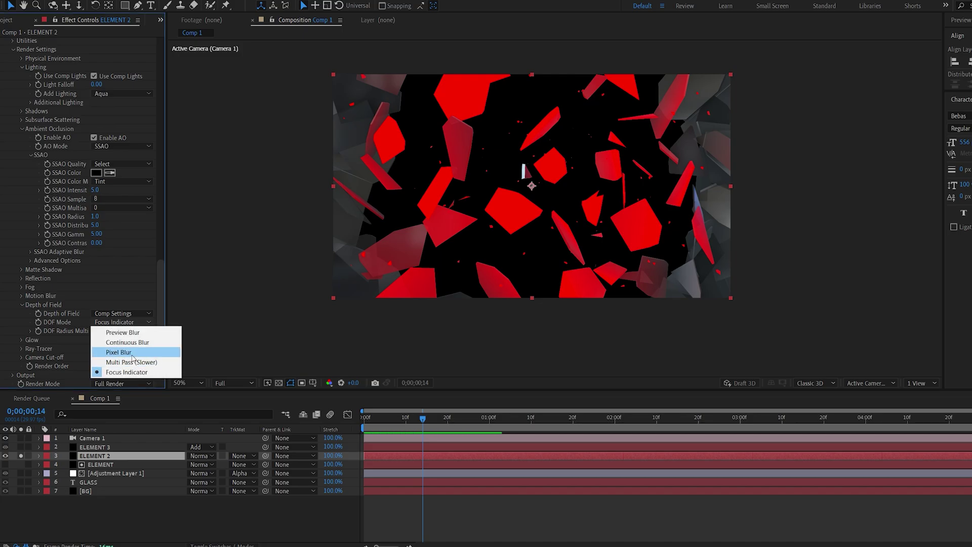
click(132, 354)
key(period)
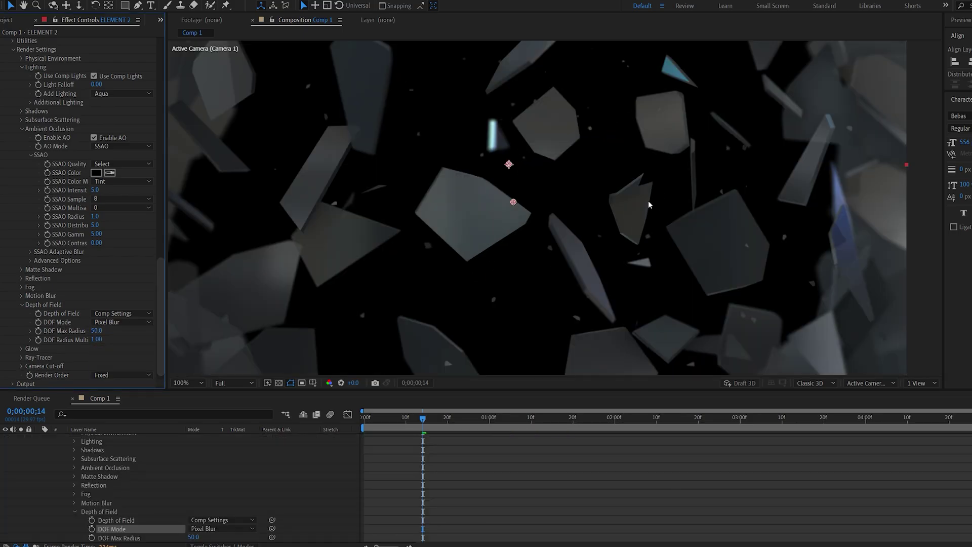
drag(674, 285, 514, 283)
key(v)
drag(332, 214, 465, 242)
scroll(46, 466, up, 10)
click(40, 456)
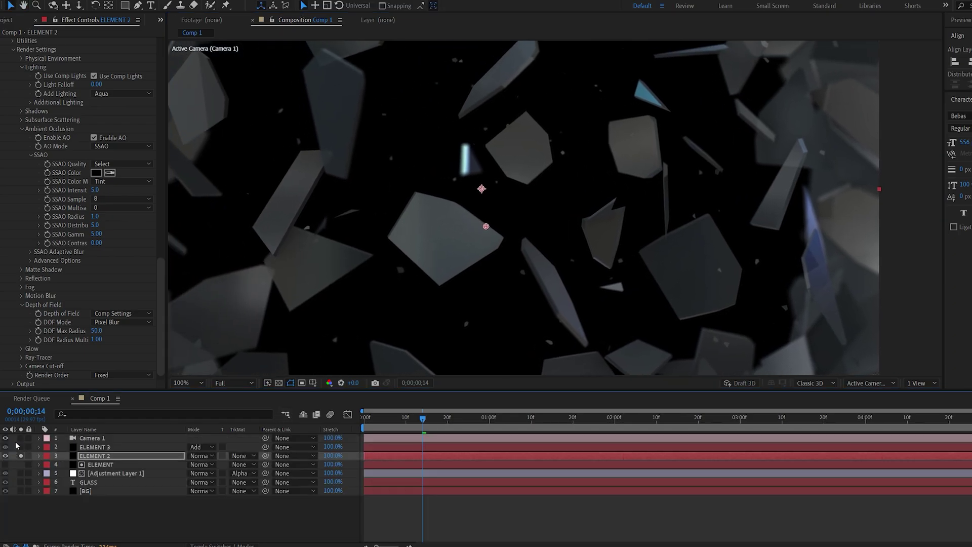